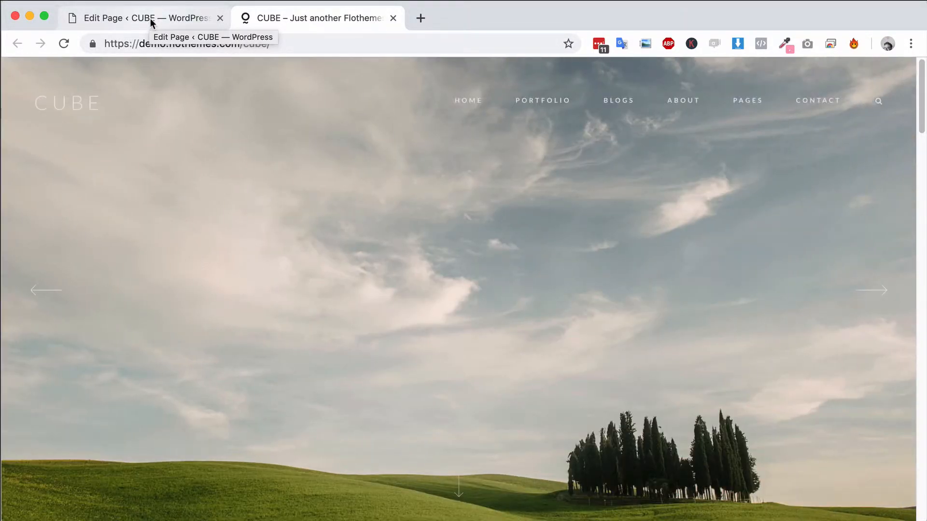
Switch to the WordPress page editor and examine the content types listed in the admin navigation, such as Slideshows and Galleries
left_click(149, 18)
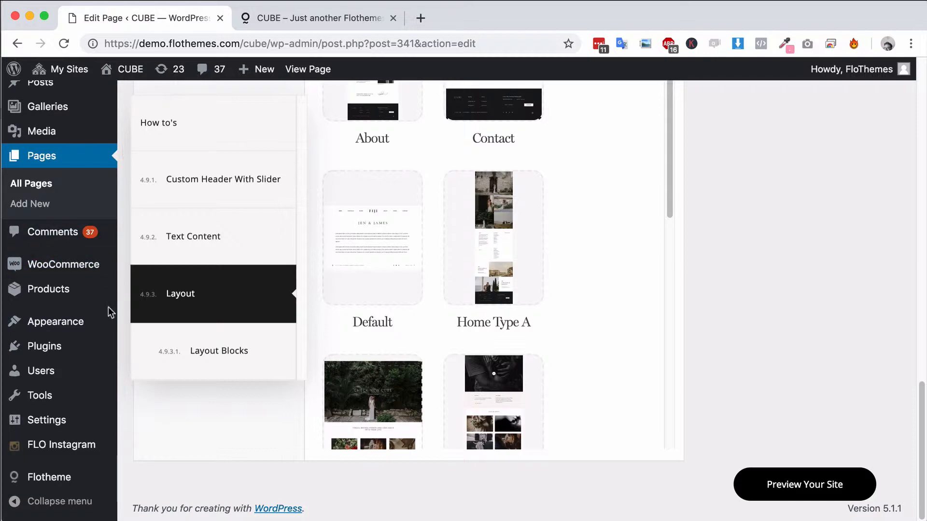
scroll(126, 384, "up", 10)
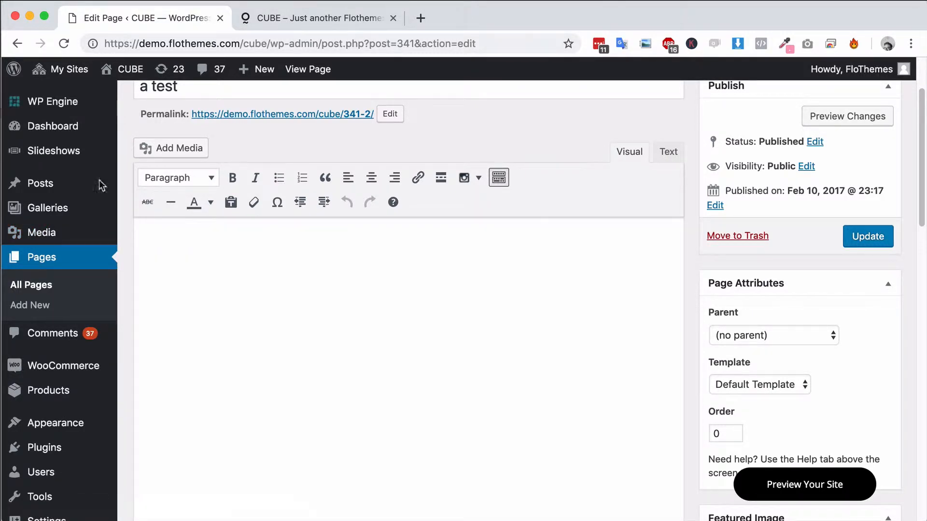
mouse_move(61, 235)
mouse_move(83, 155)
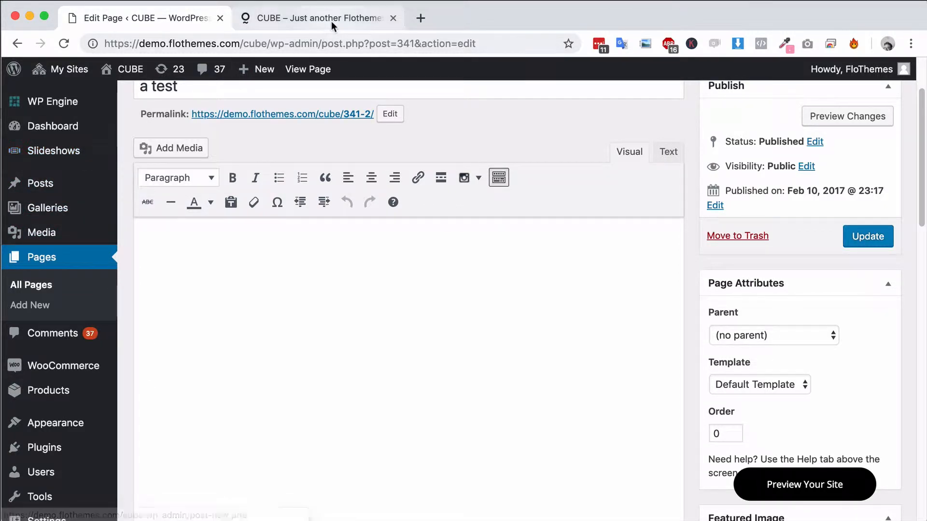
Open the Gallery A example from the CUBE demo site's Portfolio and browse its image grid, enlarging one photo
left_click(314, 18)
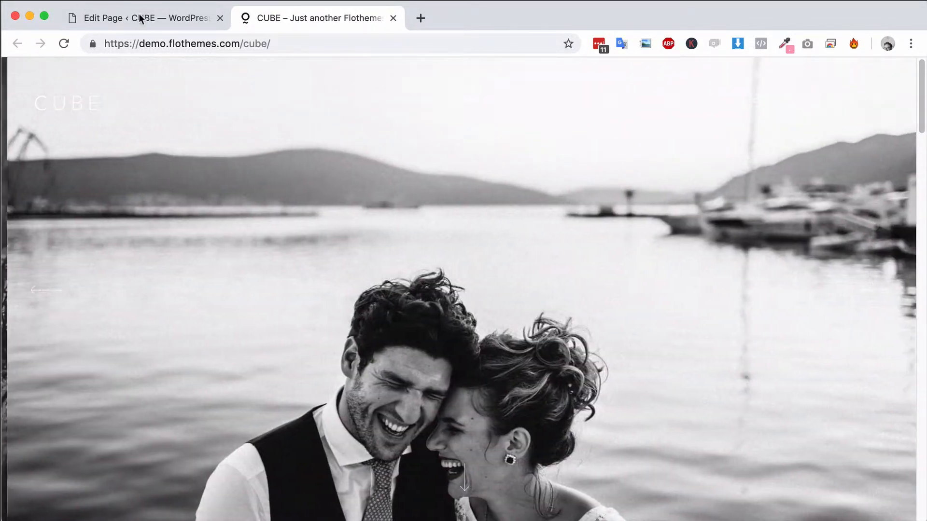
left_click(145, 18)
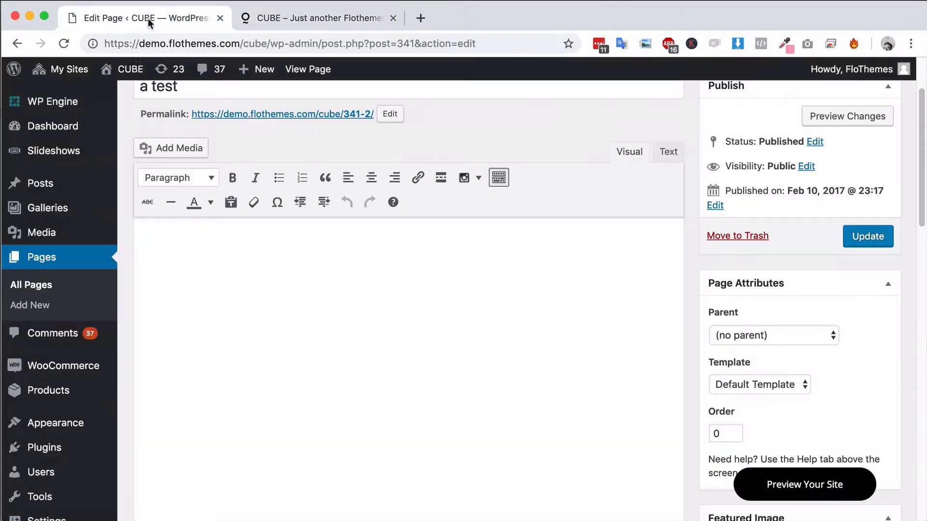
left_click(284, 20)
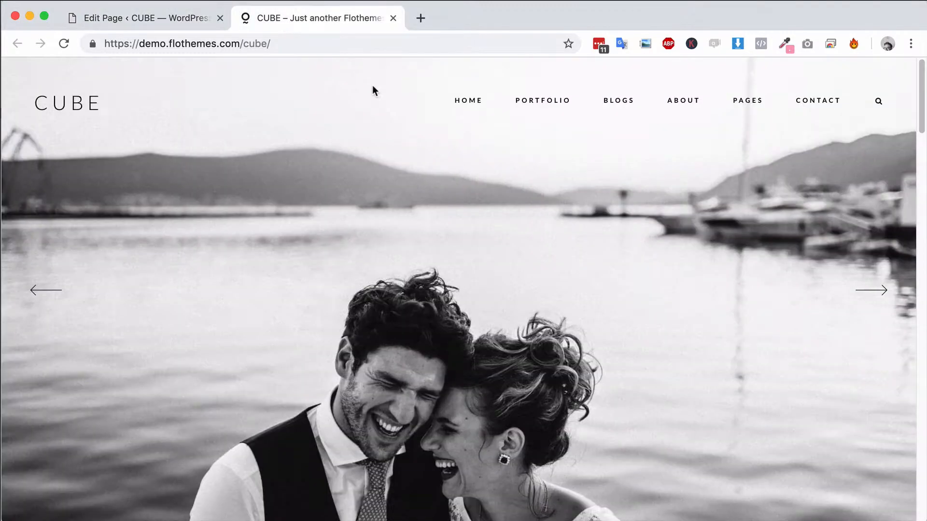
mouse_move(548, 103)
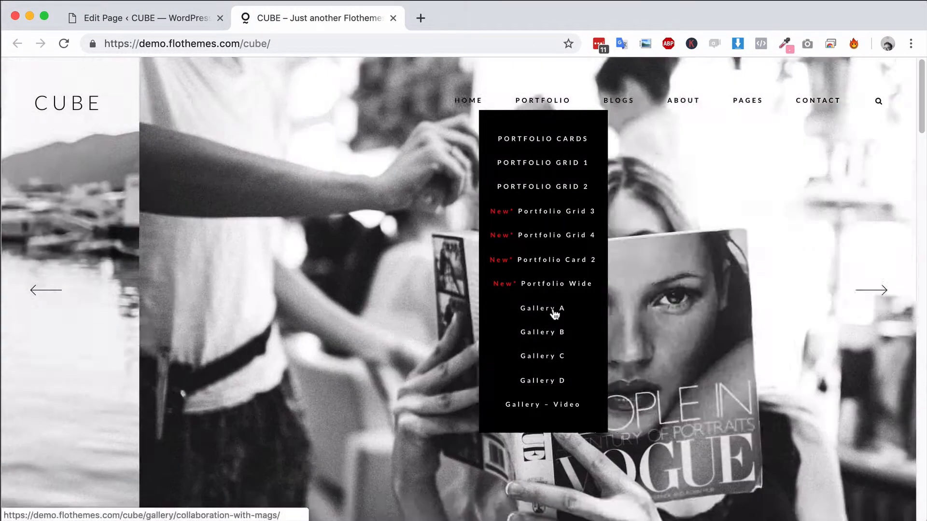
left_click(552, 308)
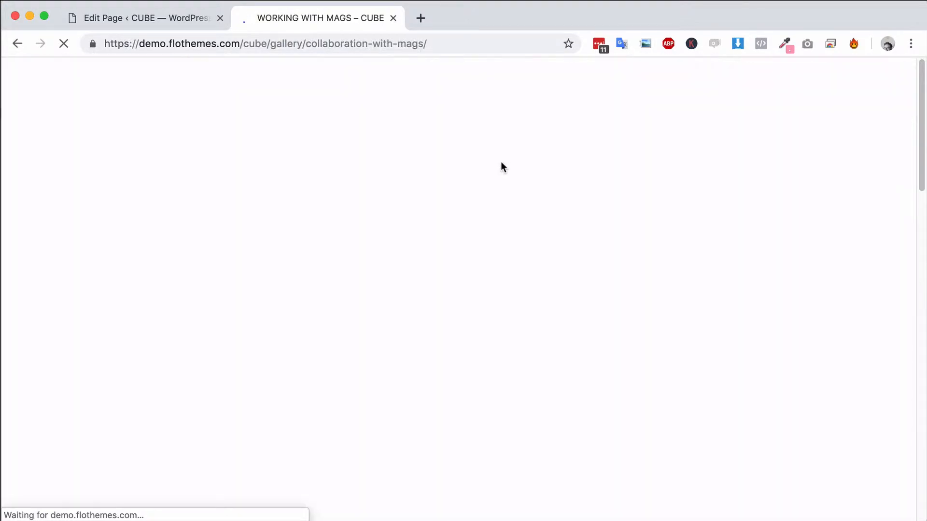
scroll(497, 213, "down", 12)
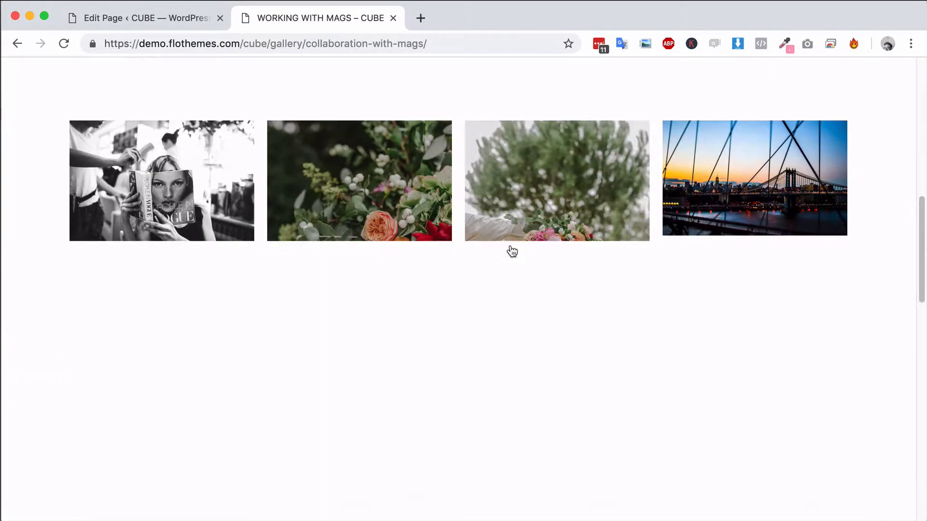
scroll(521, 248, "up", 4)
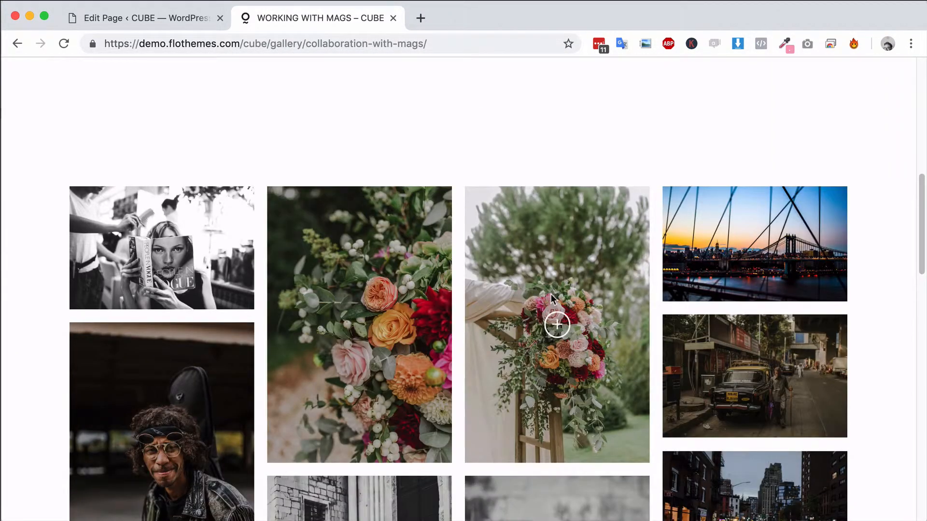
left_click(555, 321)
left_click(863, 89)
scroll(582, 152, "up", 5)
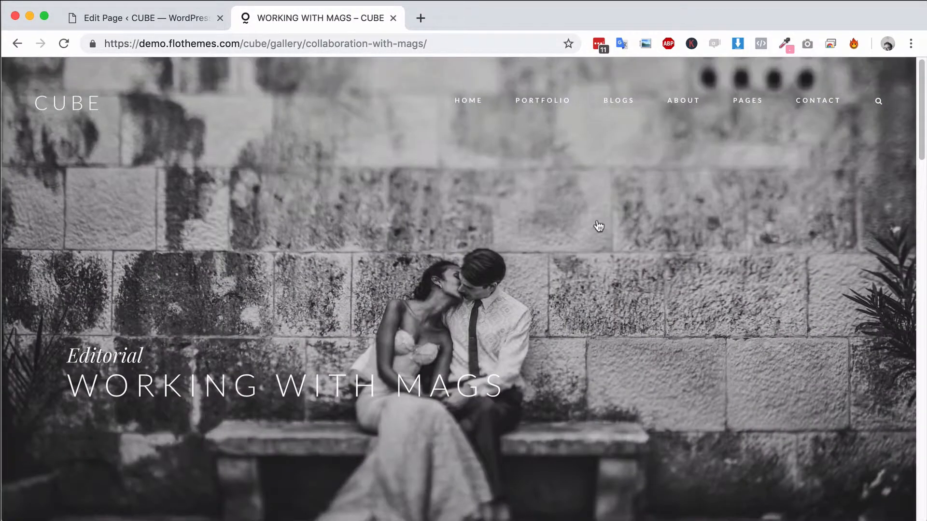
Open the Gallery B example from the Portfolio and advance its image slider through two photos
mouse_move(537, 100)
left_click(553, 332)
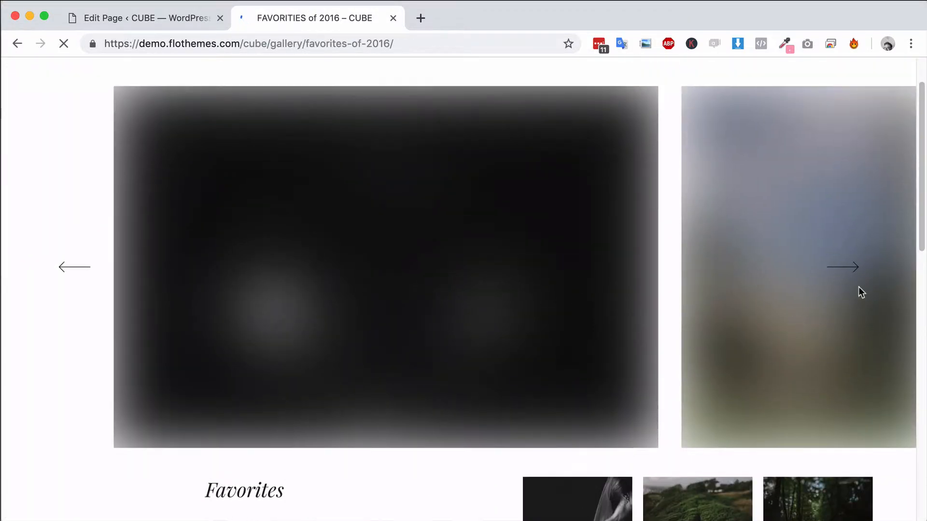
left_click(858, 285)
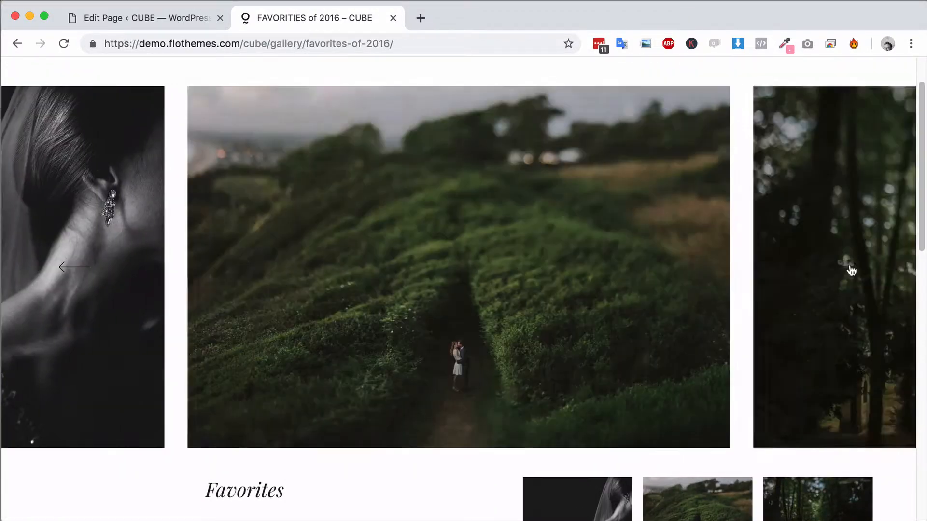
left_click(851, 270)
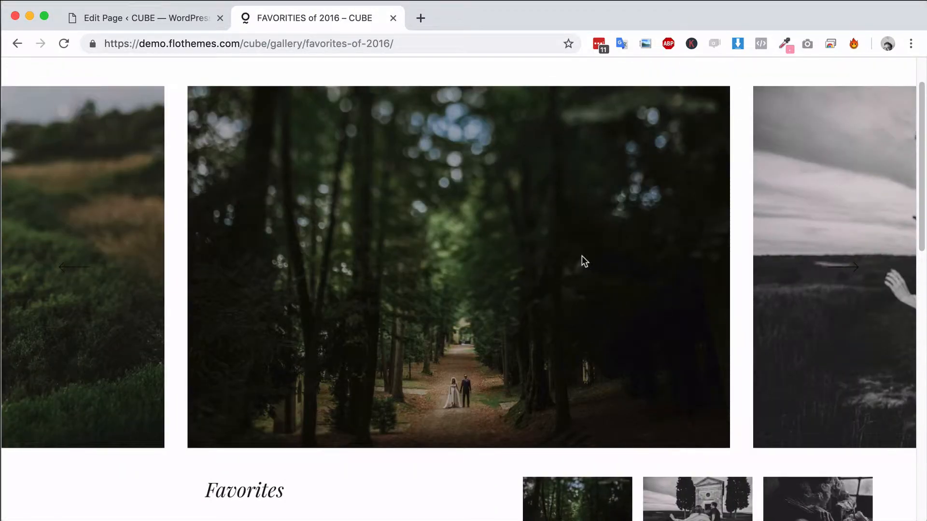
Return to the page editor and look through the admin navigation, including Galleries, Pages and the Flotheme settings sections
left_click(125, 21)
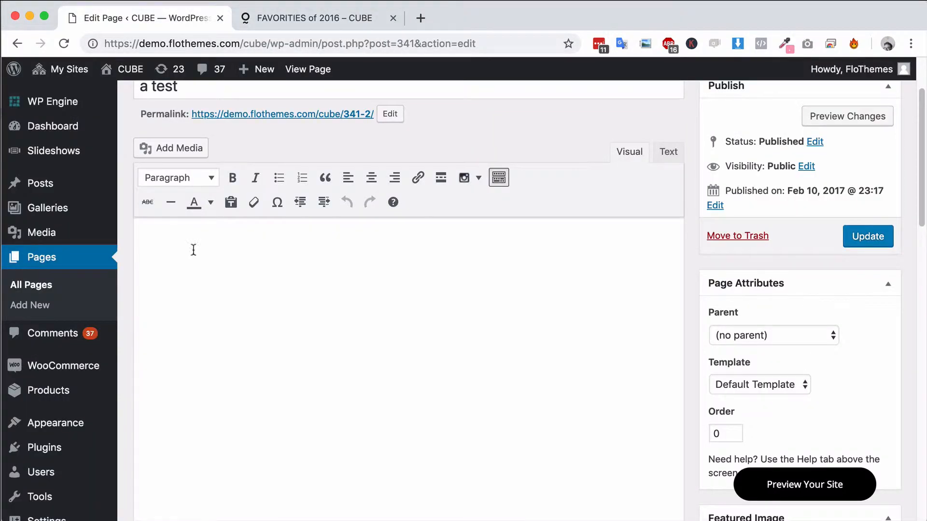
mouse_move(54, 212)
scroll(121, 206, "down", 3)
mouse_move(65, 477)
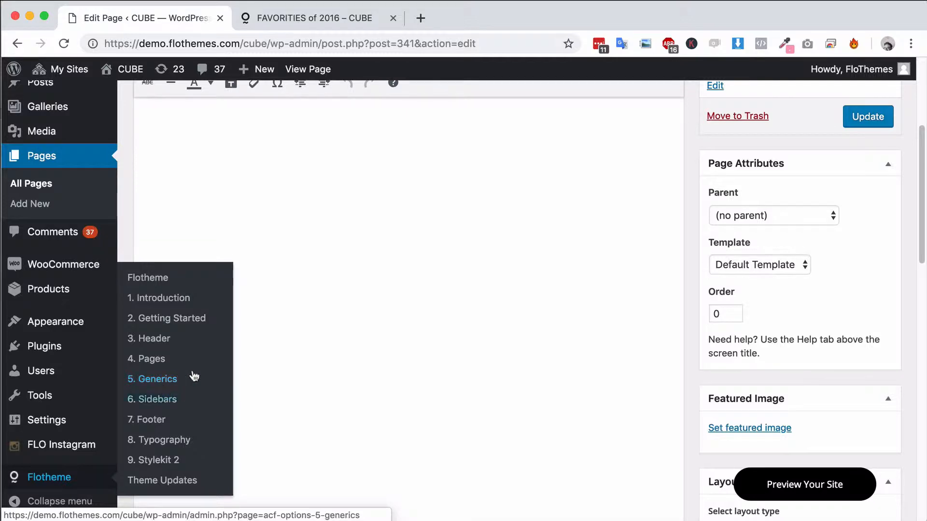
scroll(124, 290, "up", 3)
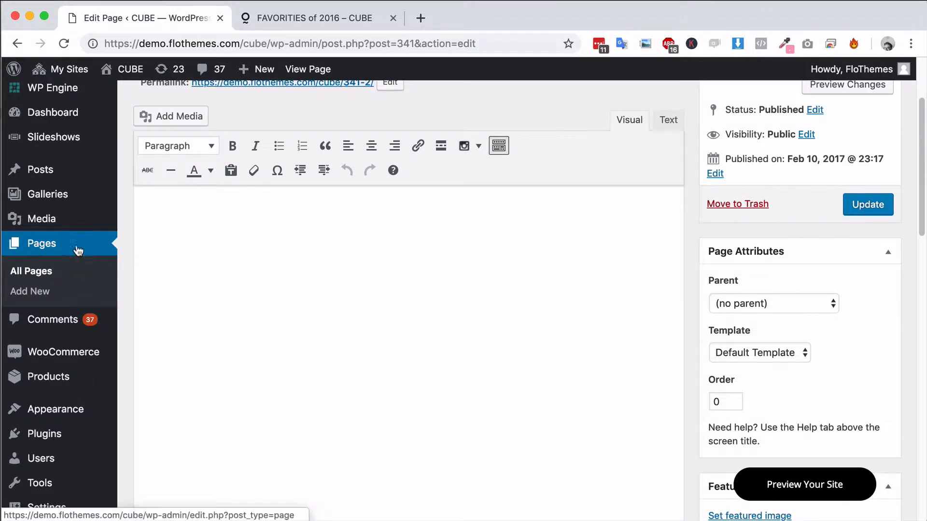
scroll(181, 226, "up", 3)
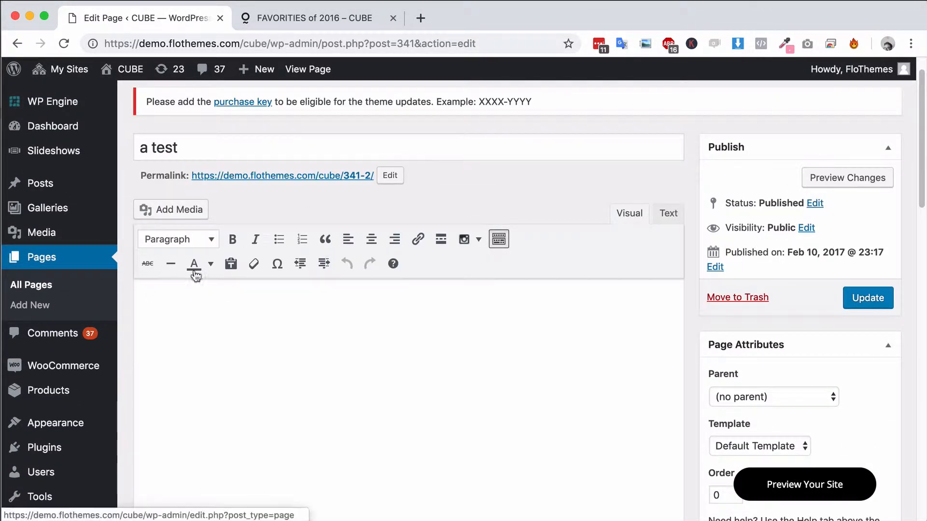
scroll(131, 277, "down", 2)
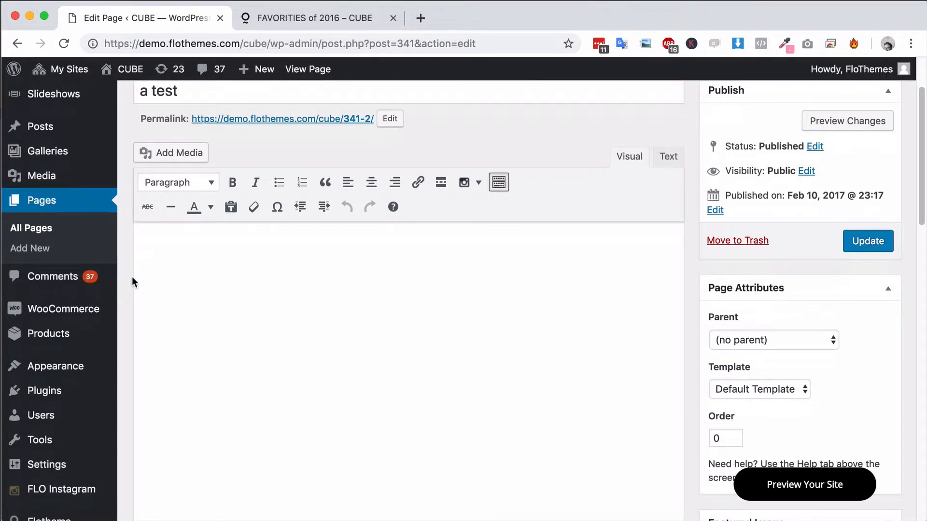
scroll(130, 265, "up", 1)
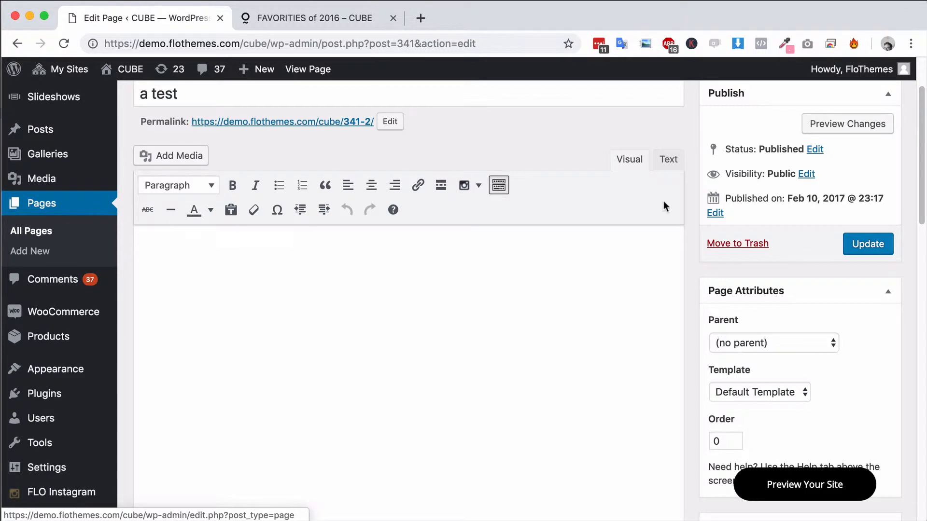
Show the How to's tutorial videos in the Custom Page settings of the "a test" page
scroll(693, 173, "down", 15)
scroll(693, 173, "up", 3)
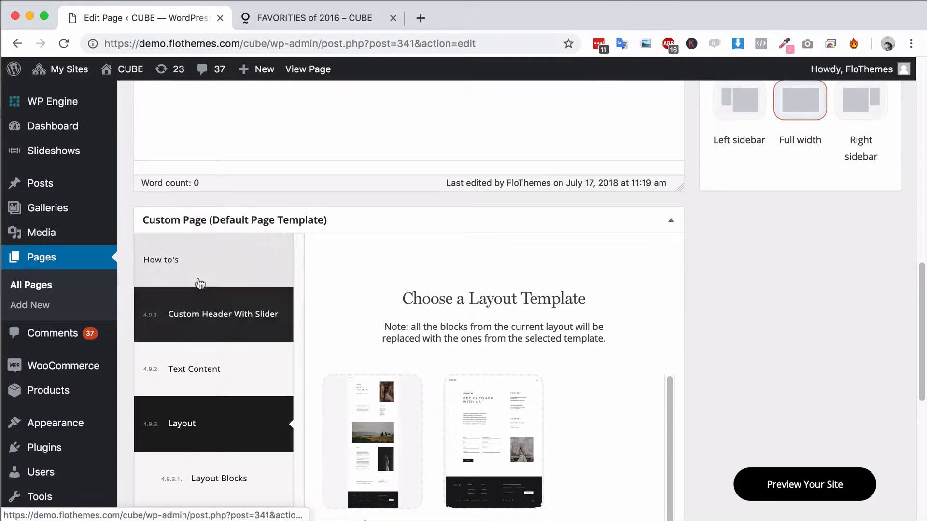
left_click(198, 269)
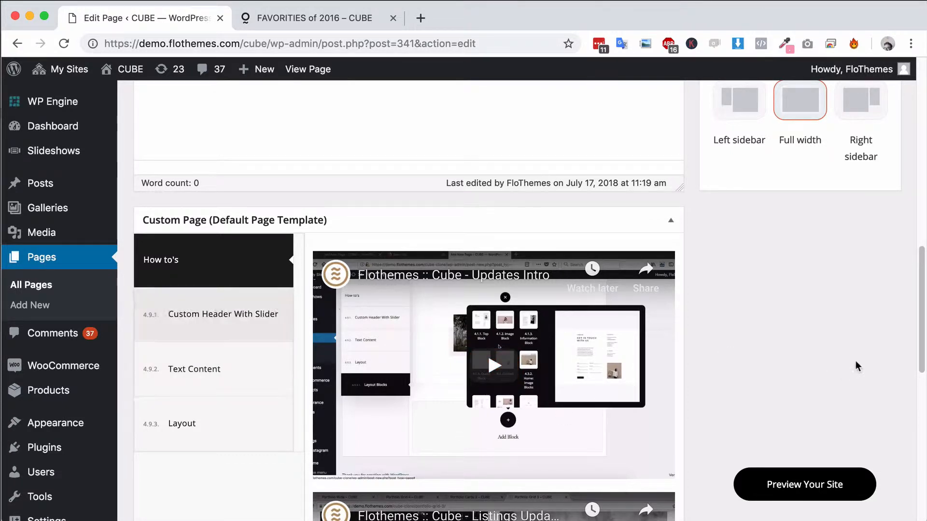
Turn on the slideshow display in the page's Custom Header With Slider settings
left_click(199, 317)
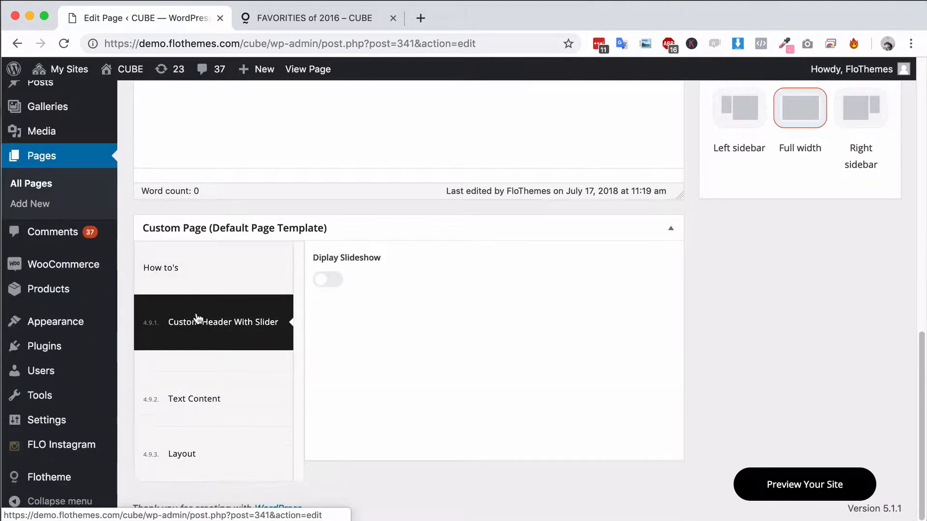
left_click(336, 281)
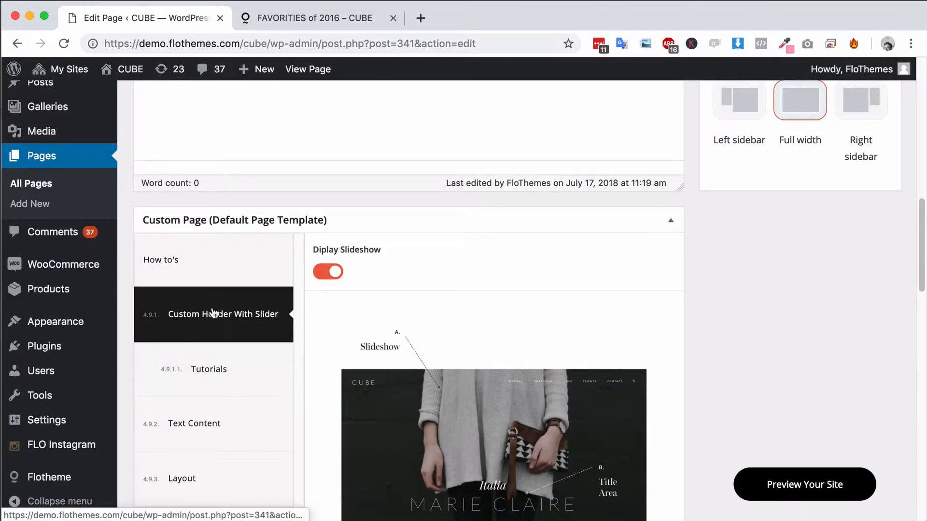
scroll(214, 325, "down", 3)
left_click(328, 154)
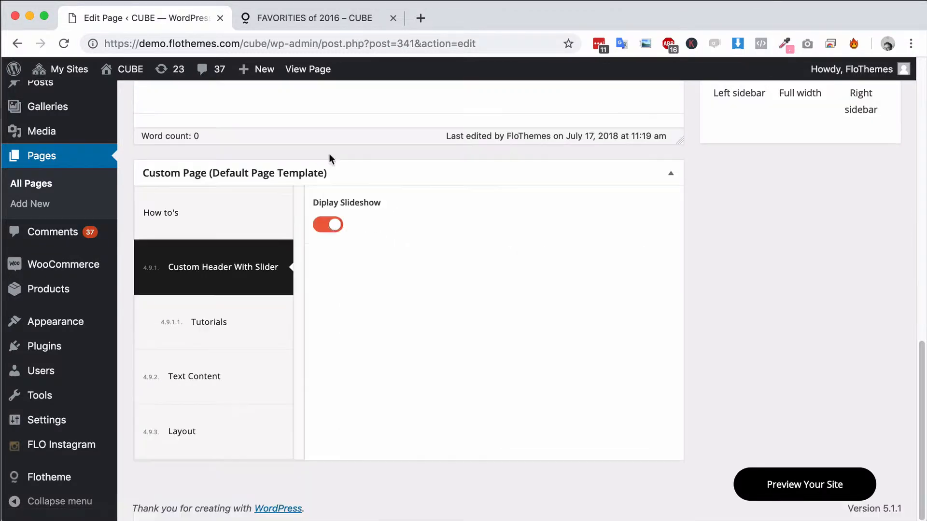
left_click(325, 236)
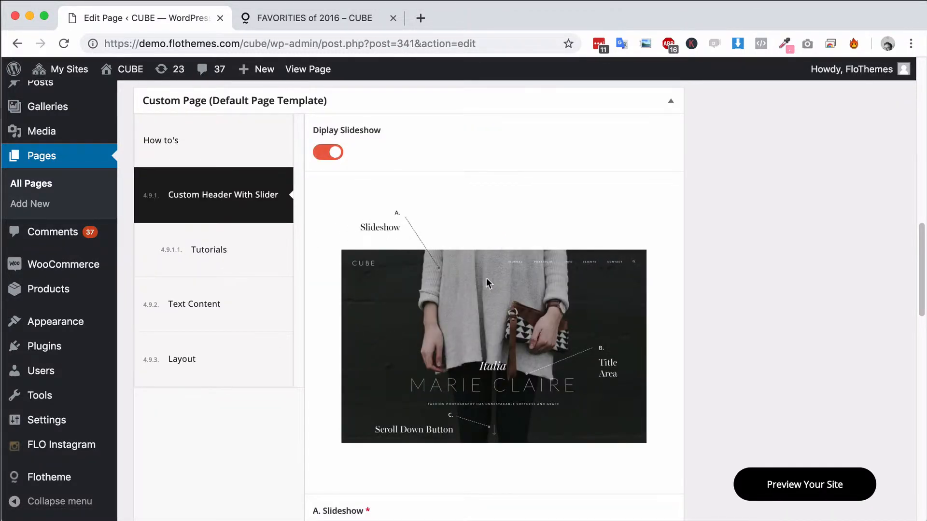
Choose Home 3 as the slideshow for the custom header
scroll(478, 279, "down", 5)
left_click(410, 382)
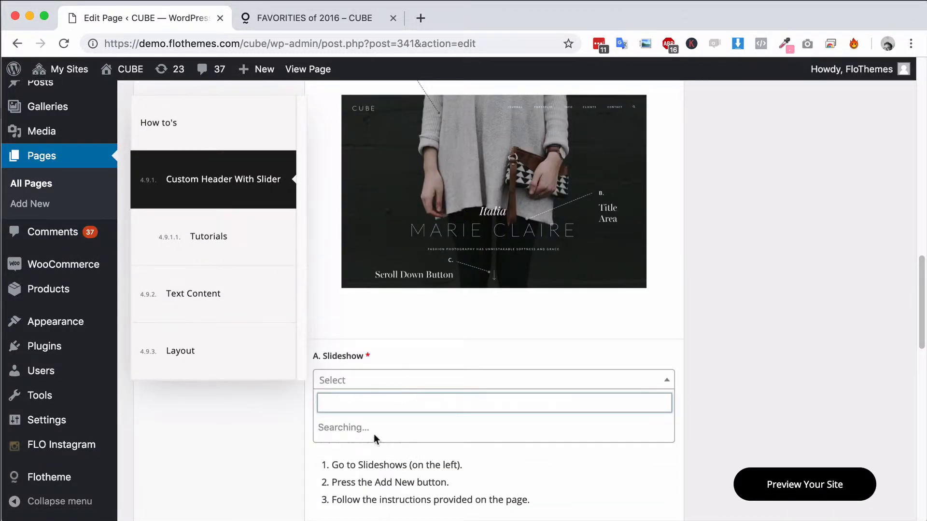
left_click(352, 453)
scroll(534, 340, "down", 4)
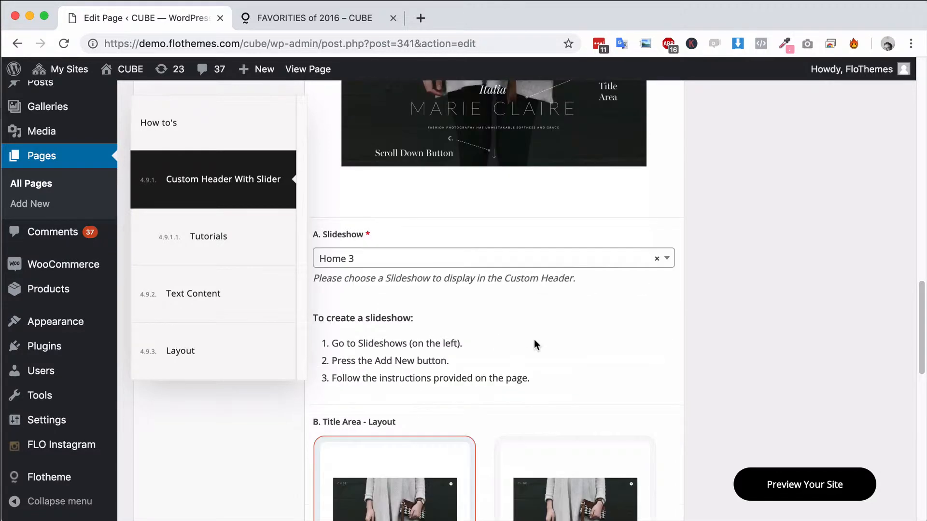
Set the header's title area layout to Type B and review the font, scroll-down and logo options
scroll(534, 340, "down", 8)
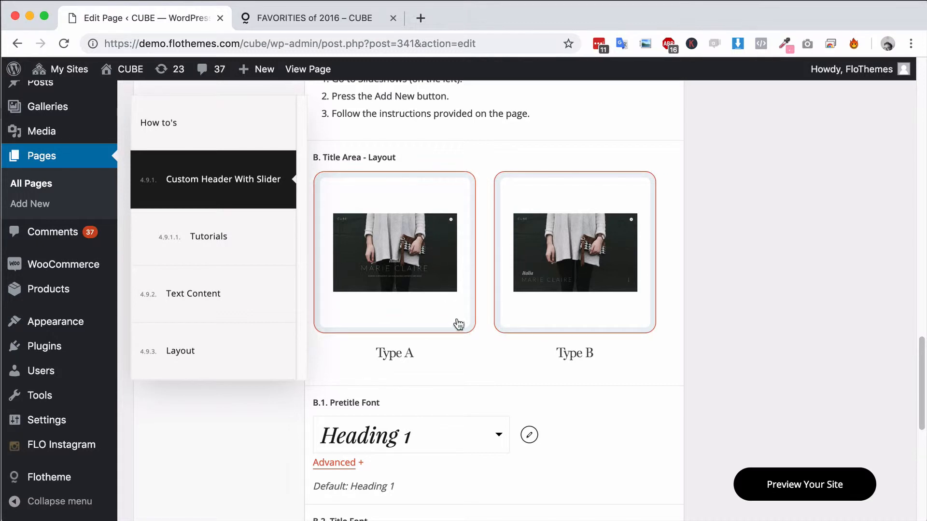
scroll(459, 325, "down", 12)
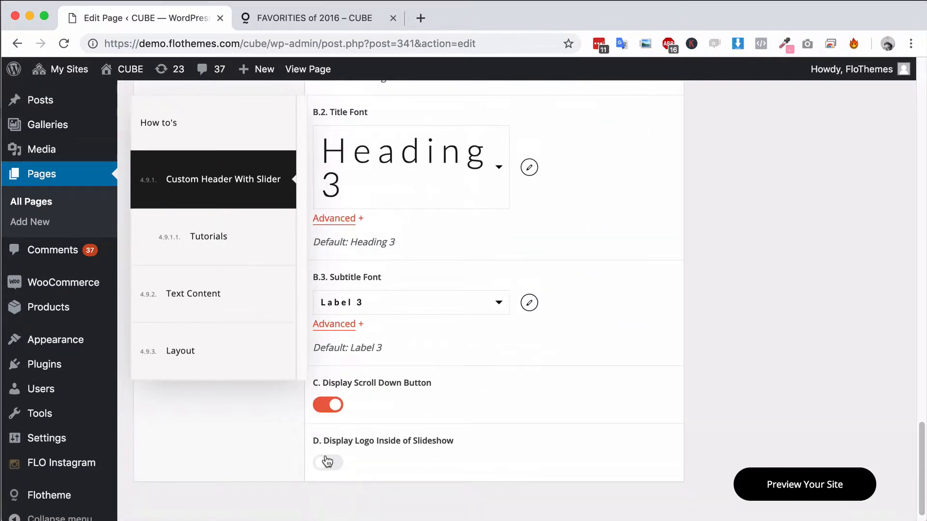
scroll(486, 363, "up", 1)
scroll(485, 367, "up", 6)
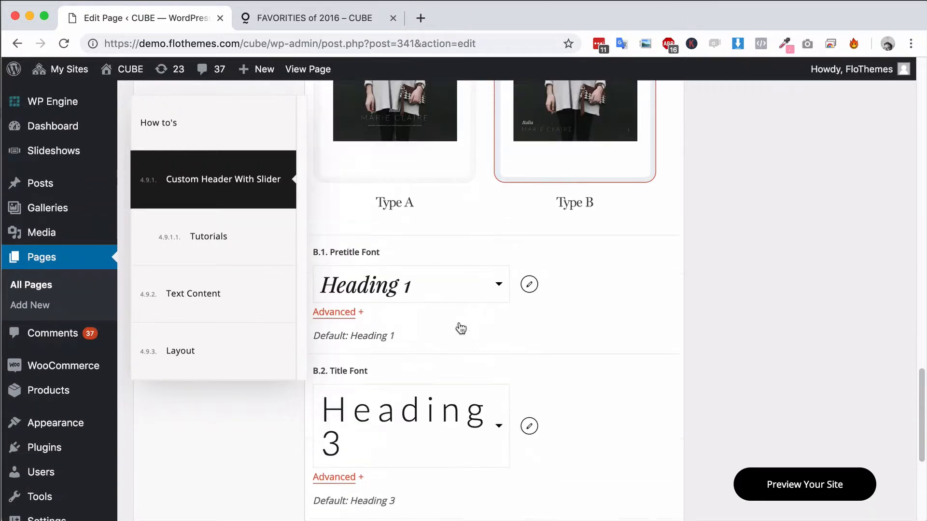
Open the Text Content settings and examine how they relate to the page's title and content editor
left_click(204, 295)
scroll(468, 308, "up", 20)
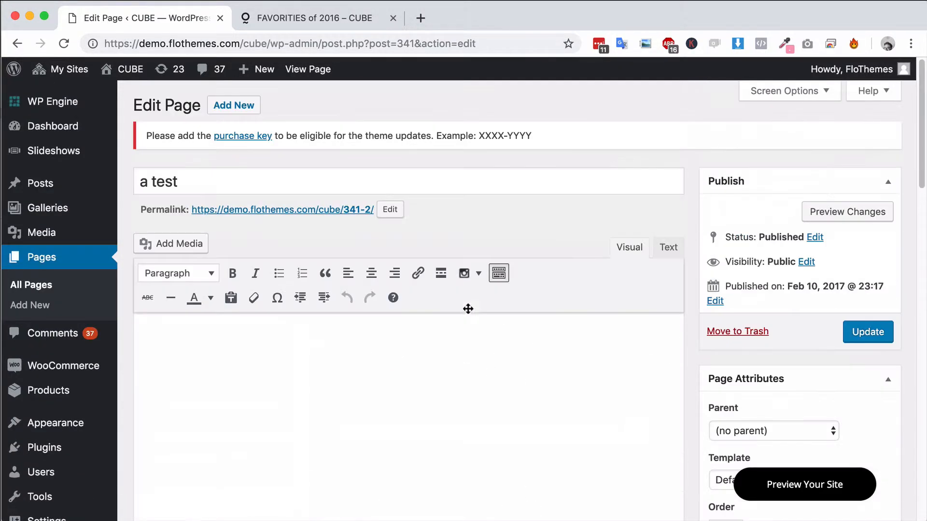
scroll(341, 350, "down", 3)
scroll(341, 349, "down", 3)
scroll(354, 320, "up", 4)
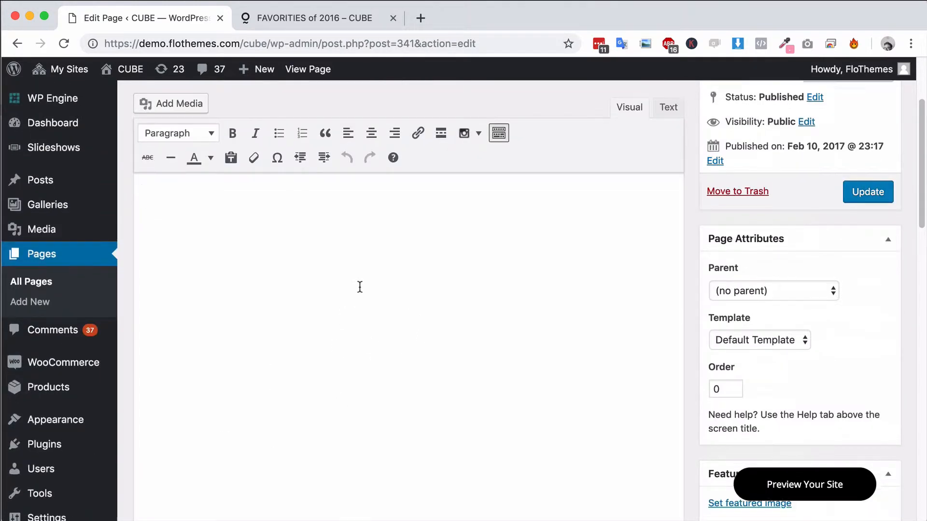
scroll(360, 287, "down", 10)
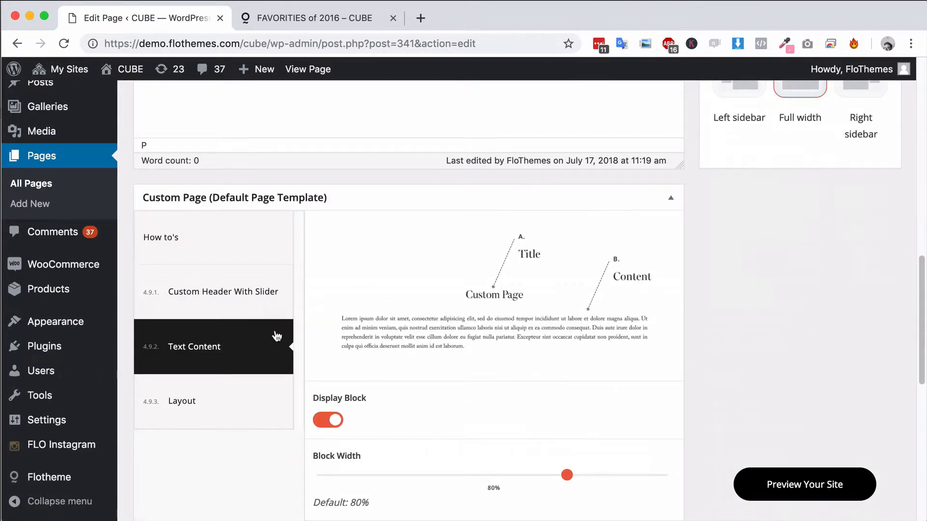
scroll(276, 335, "up", 20)
scroll(283, 311, "down", 15)
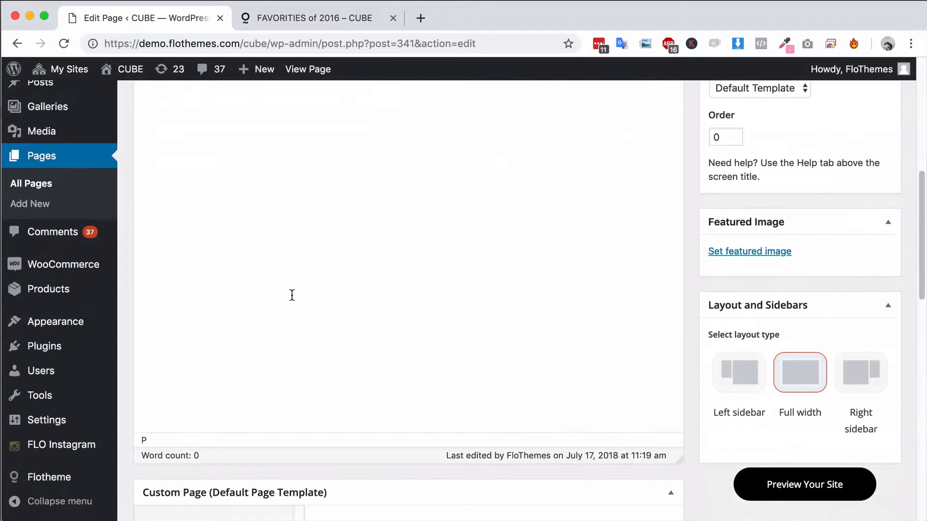
Turn the Text Content section's Display Block option off and back on
scroll(503, 283, "up", 4)
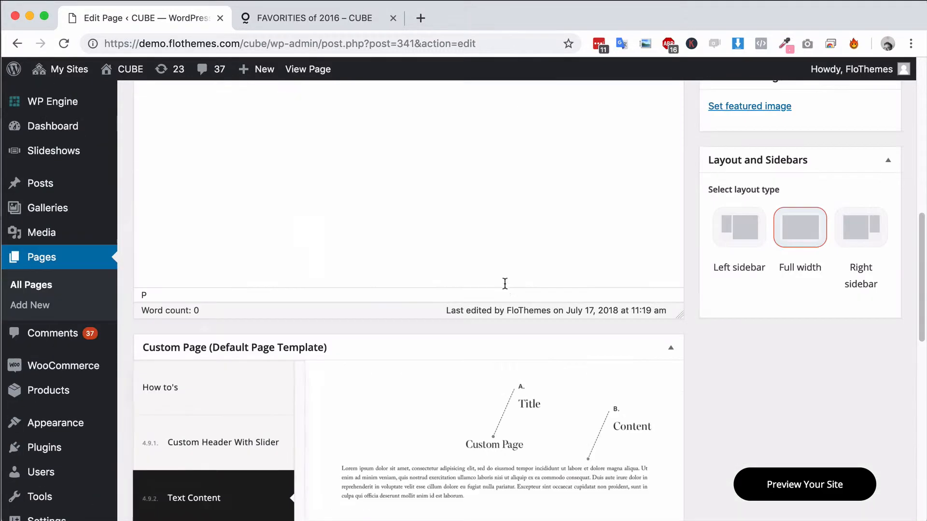
scroll(499, 358, "down", 2)
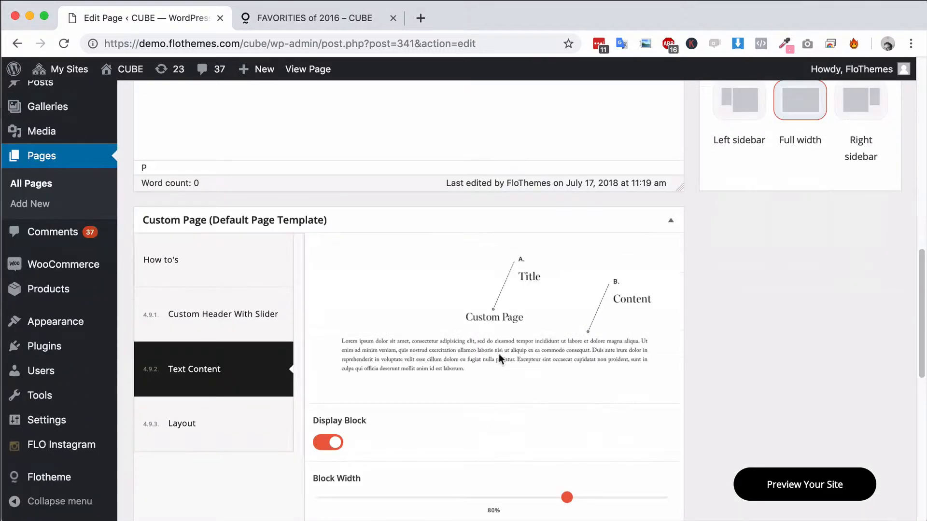
left_click(328, 442)
left_click(331, 442)
left_click(329, 442)
left_click(328, 442)
Review the text block's width and gutter settings, and turn its Show Title option off and back on
scroll(408, 468, "down", 3)
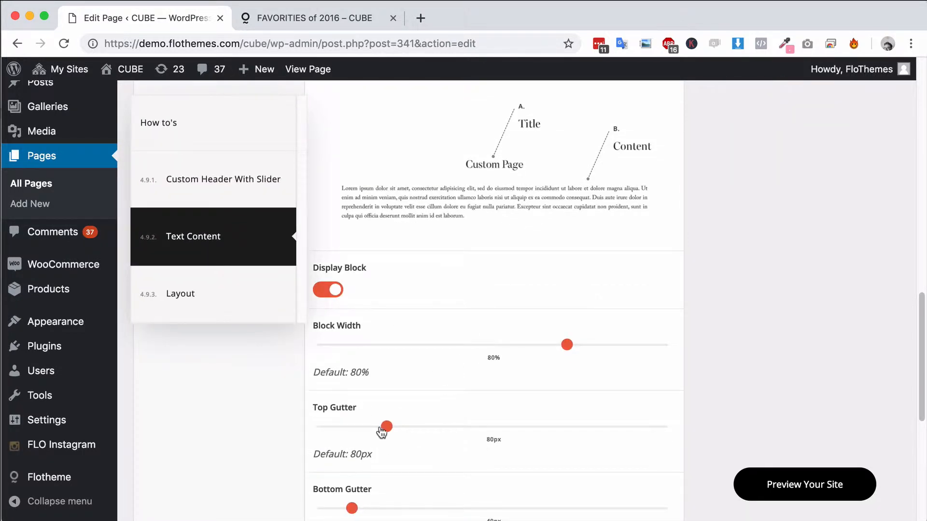
scroll(372, 469, "down", 1)
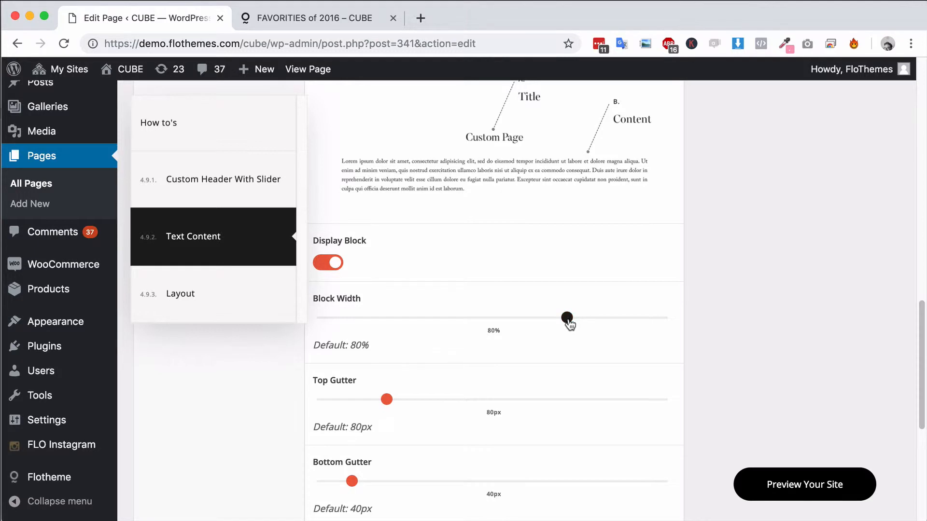
scroll(411, 371, "down", 1)
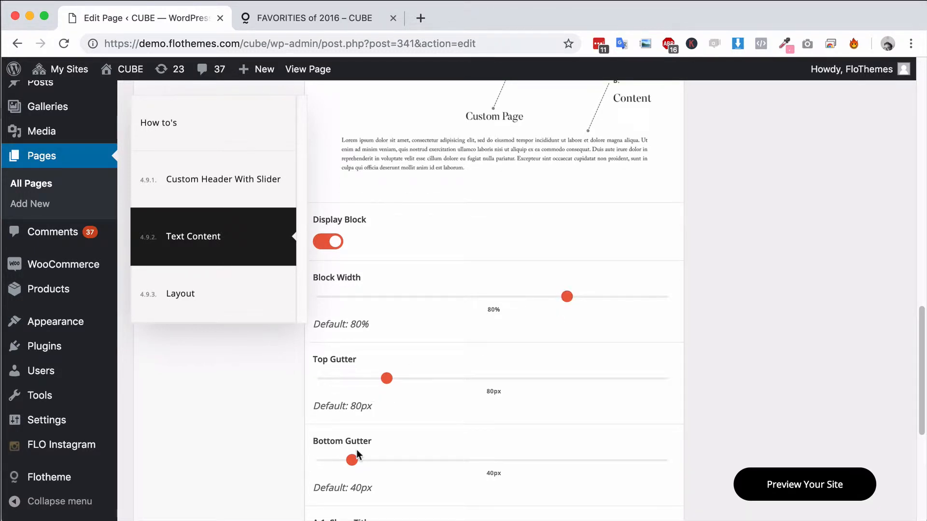
scroll(360, 434, "down", 5)
scroll(392, 405, "down", 1)
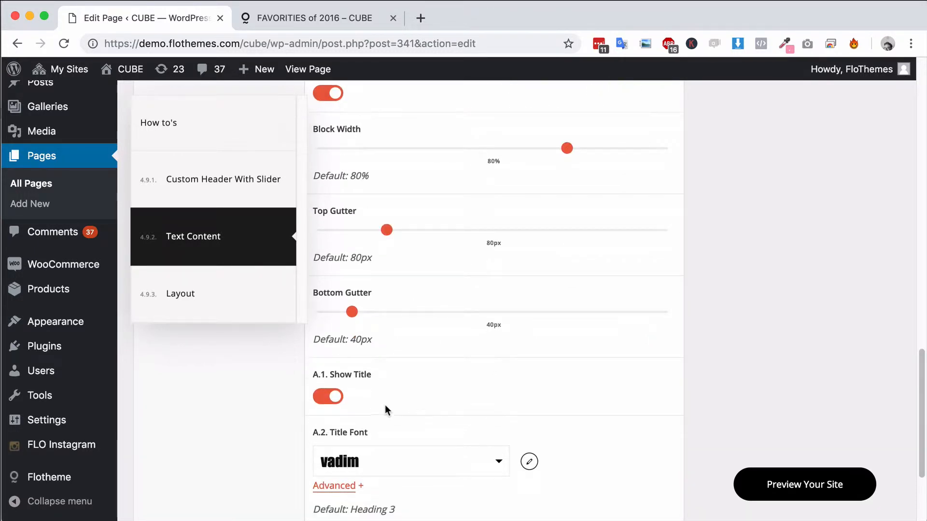
left_click(326, 397)
left_click(330, 445)
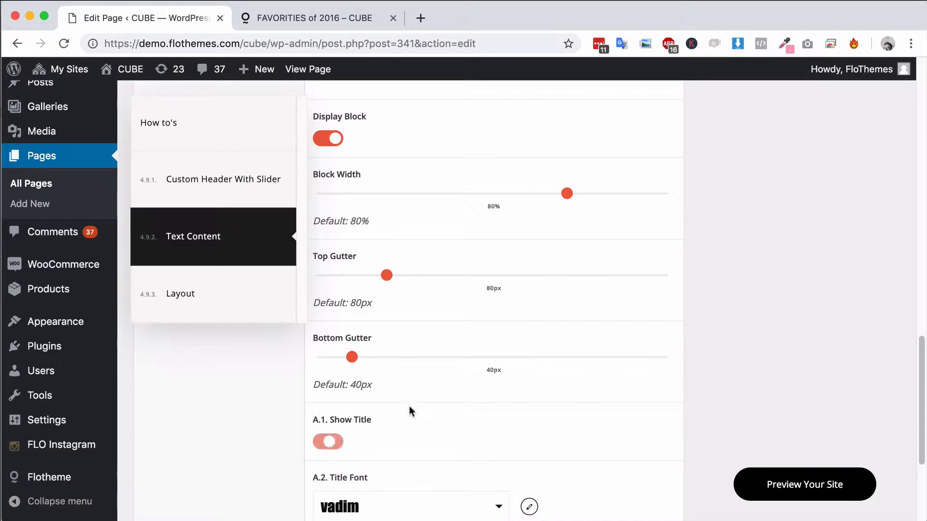
scroll(411, 407, "down", 8)
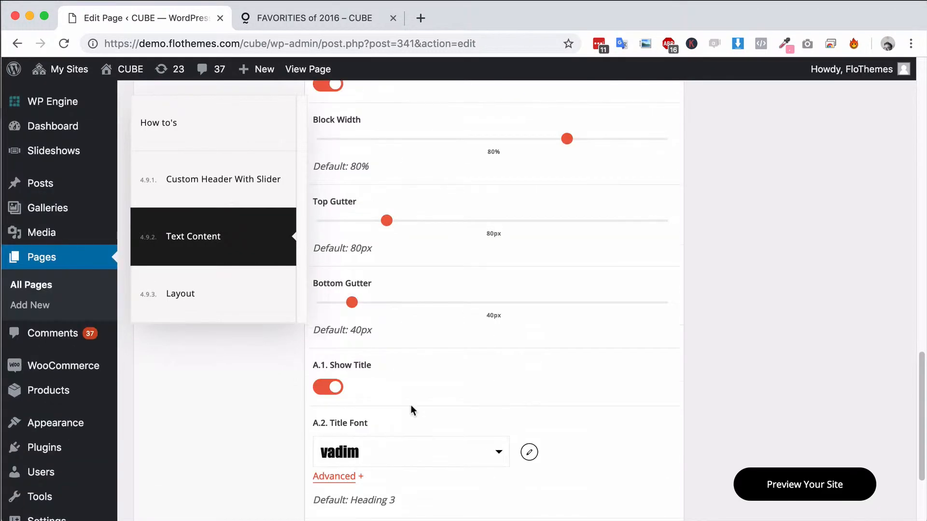
scroll(411, 405, "up", 5)
scroll(430, 329, "down", 12)
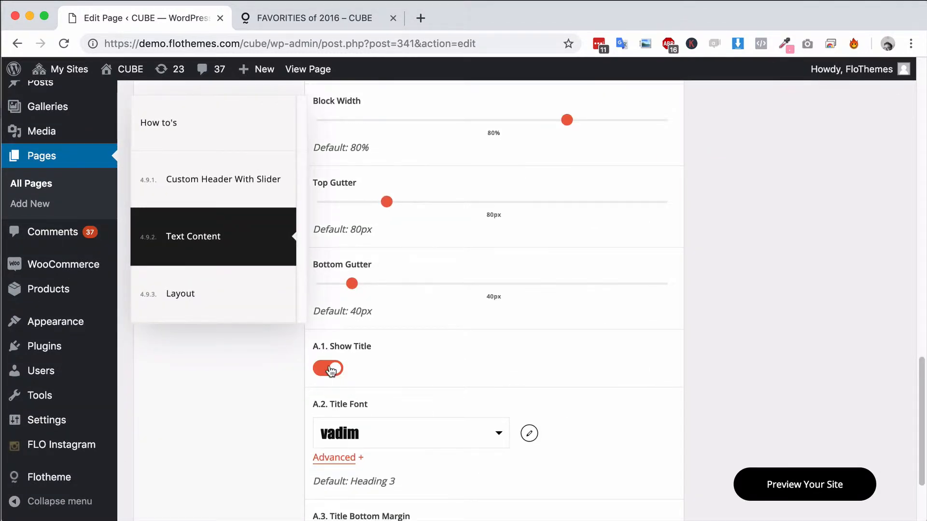
left_click(328, 370)
left_click(334, 441)
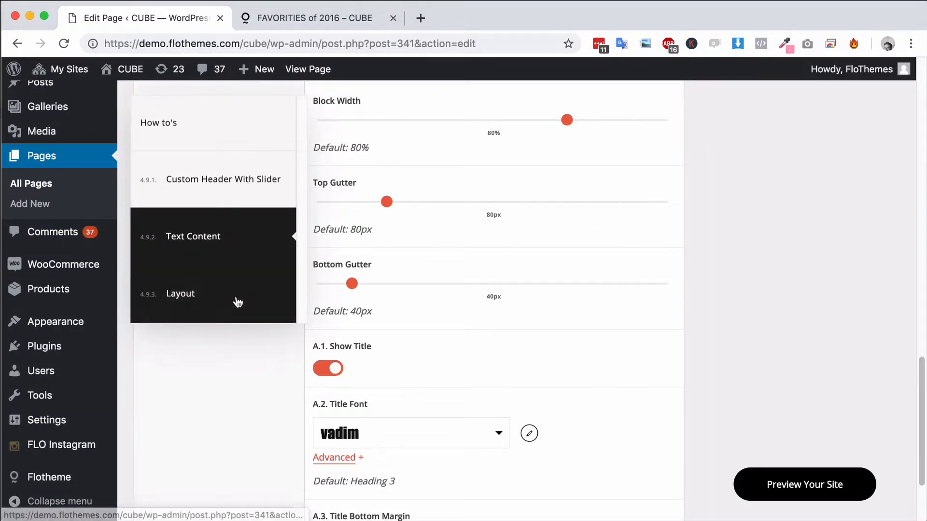
Open the custom page's Layout settings and browse the available layout templates
left_click(270, 300)
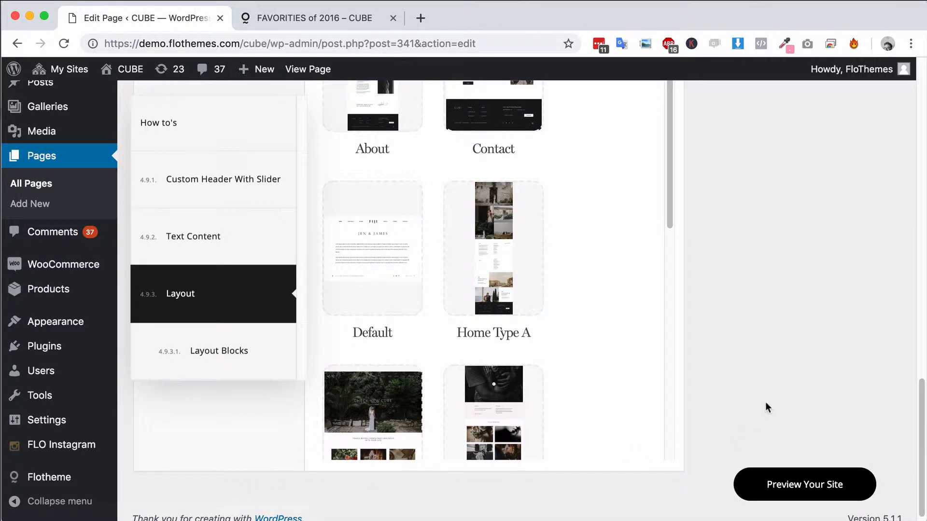
scroll(779, 385, "up", 4)
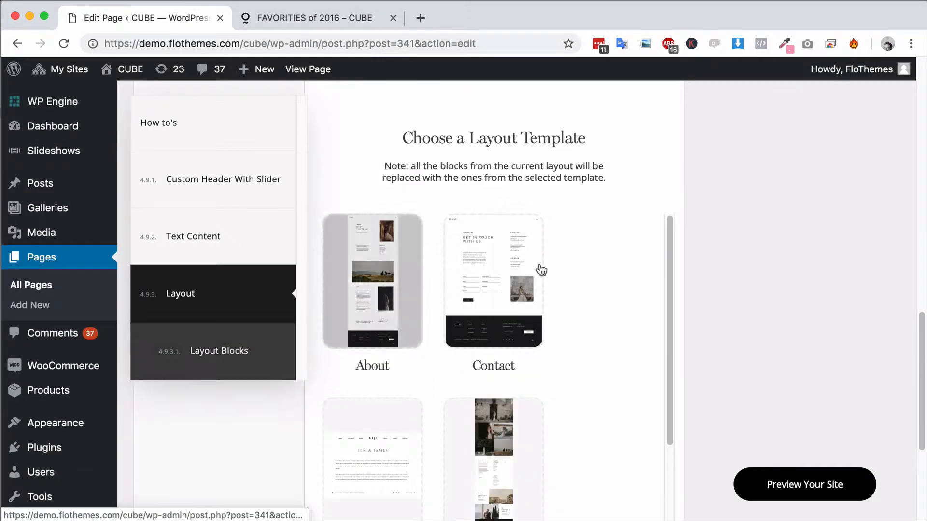
scroll(452, 268, "down", 9)
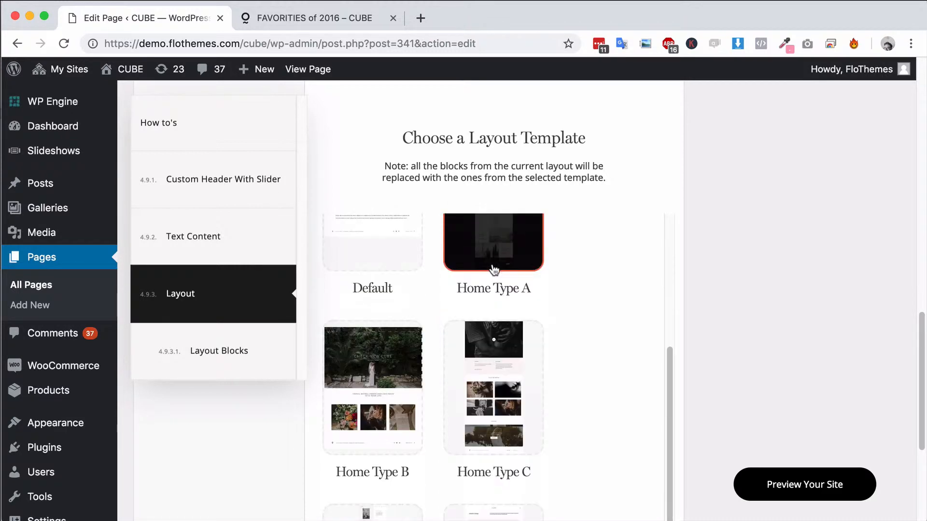
scroll(486, 343, "down", 1)
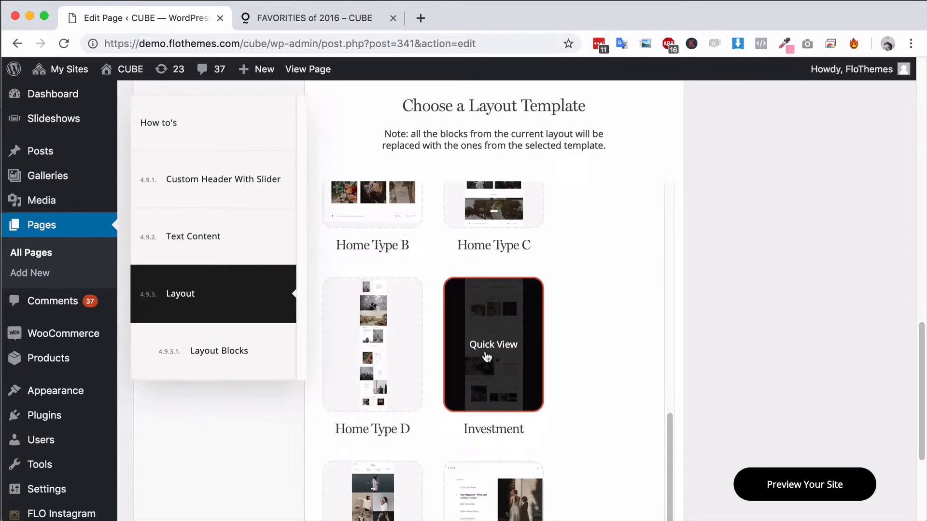
Preview the Home Type D layout template and apply it to the page
left_click(379, 340)
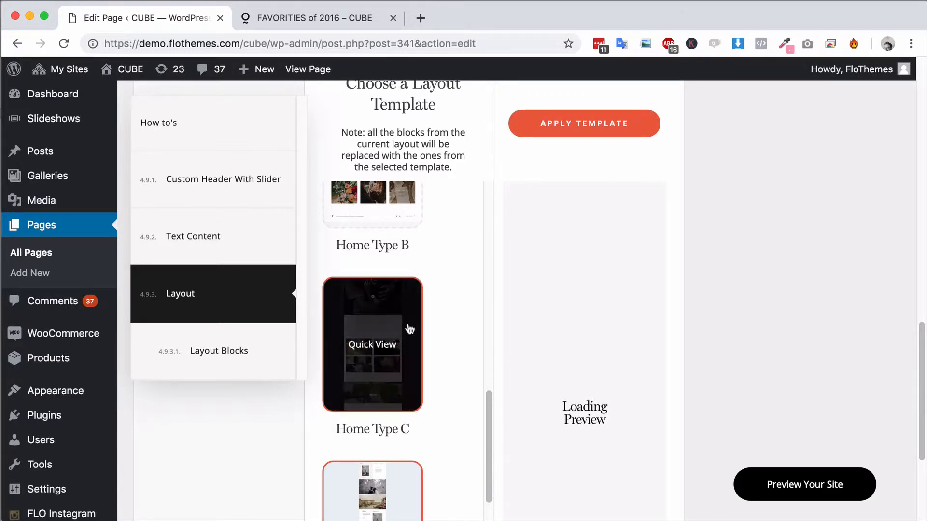
scroll(435, 405, "down", 3)
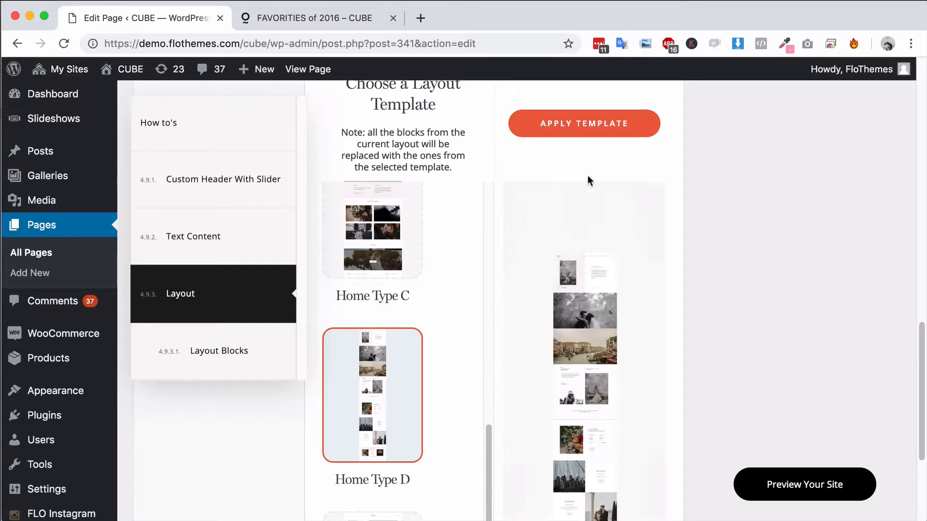
scroll(604, 332, "down", 4)
scroll(597, 385, "up", 6)
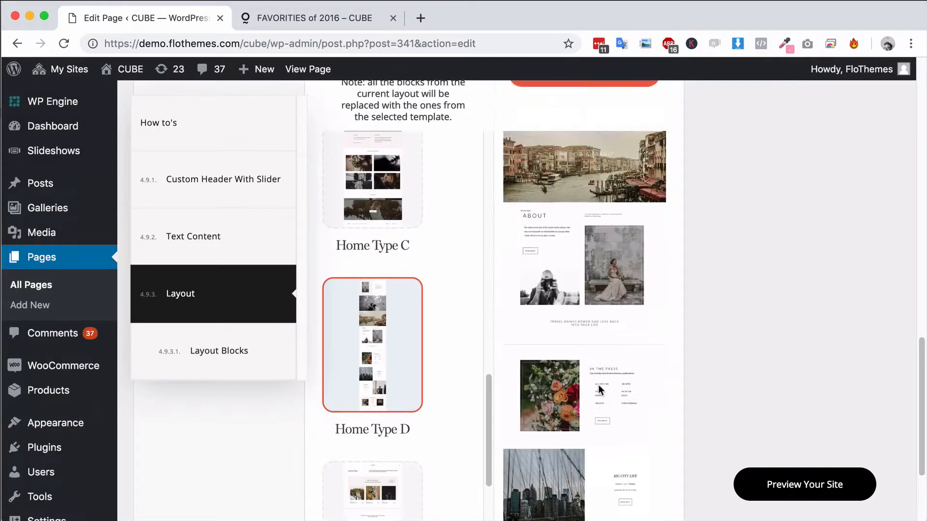
left_click(575, 165)
left_click(584, 139)
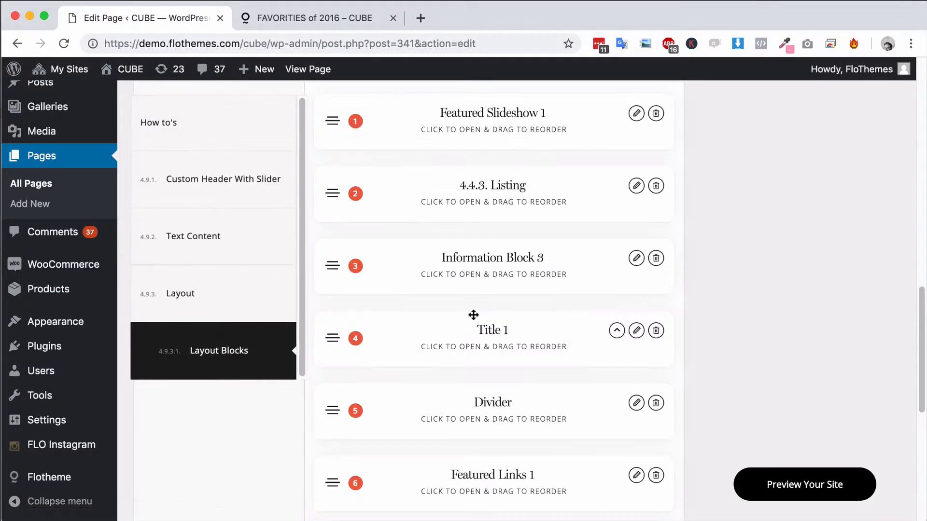
Examine the page's layout blocks and their previews, from Featured Slideshow 1 down to the end of the list
scroll(504, 173, "up", 1)
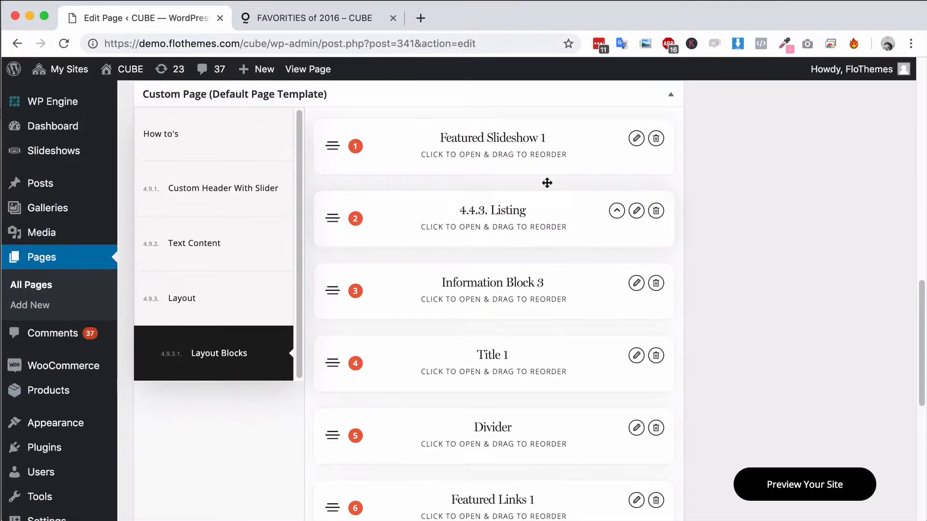
scroll(543, 237, "down", 3)
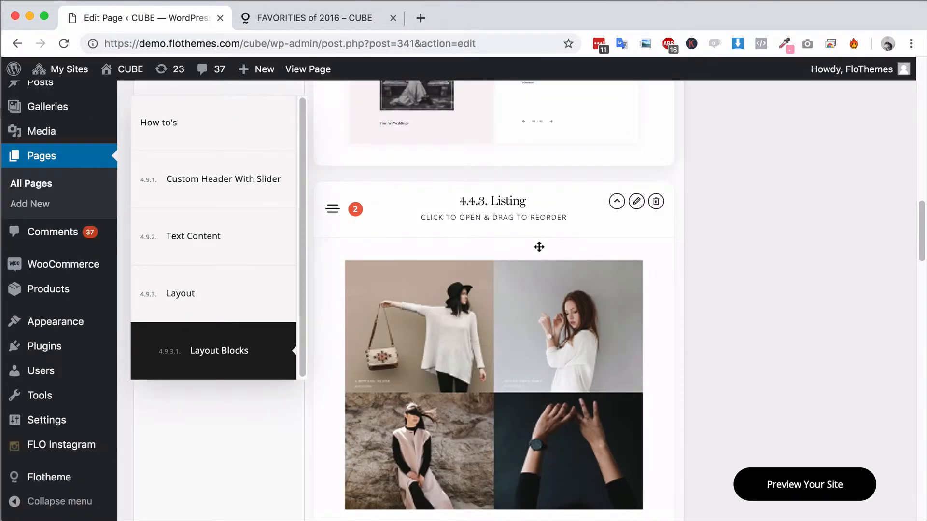
scroll(539, 247, "down", 10)
scroll(539, 247, "up", 11)
scroll(539, 247, "up", 5)
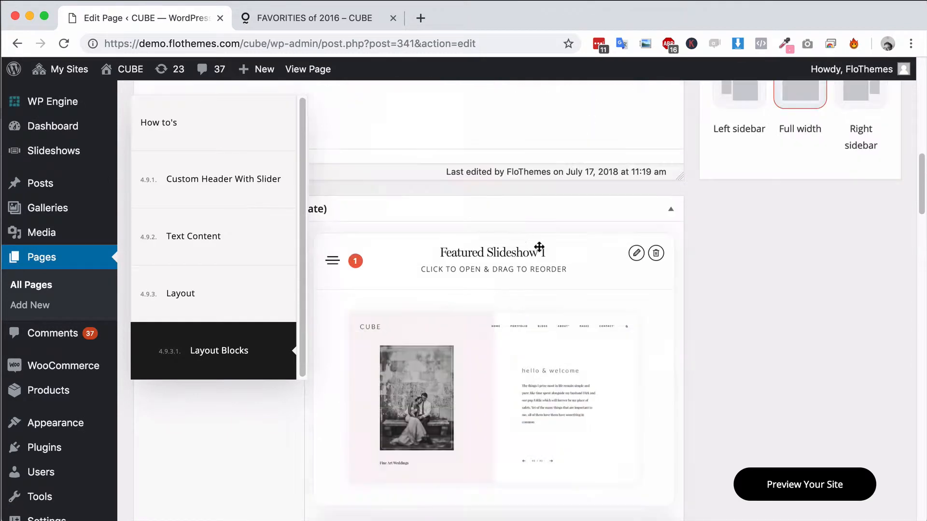
scroll(519, 286, "down", 15)
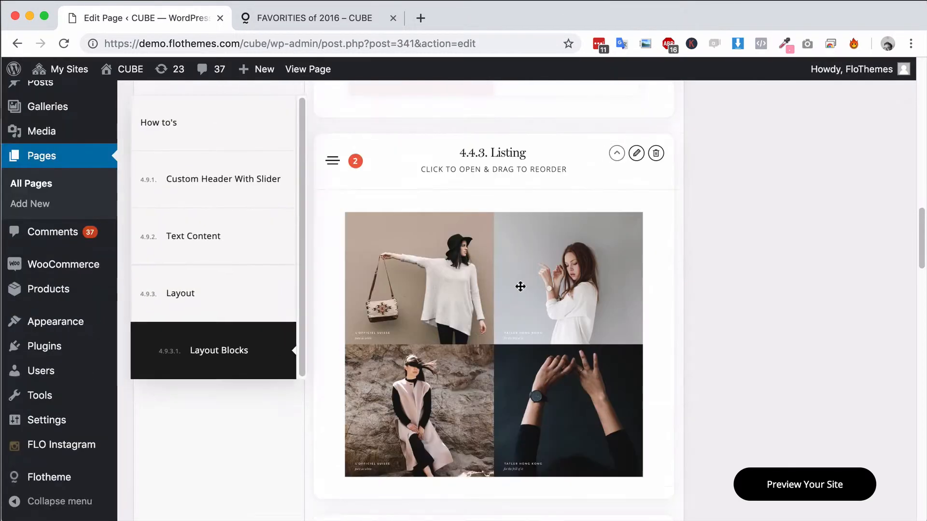
scroll(519, 284, "down", 10)
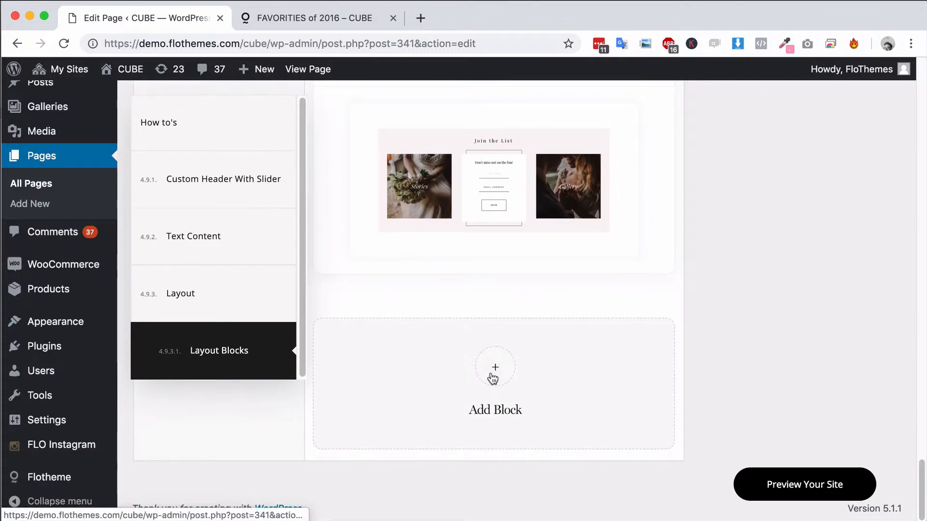
Open the block library for adding a block at the end of the layout and skim through its blocks
left_click(493, 374)
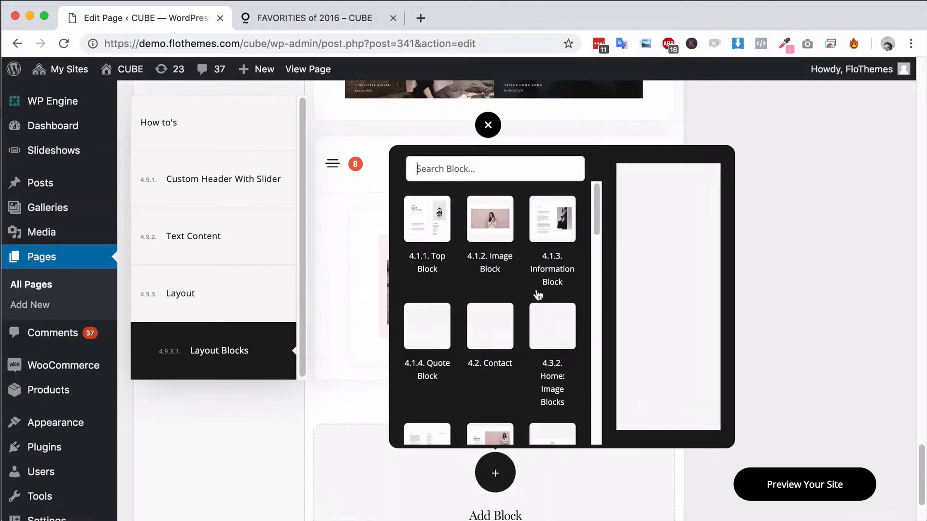
scroll(556, 280, "down", 15)
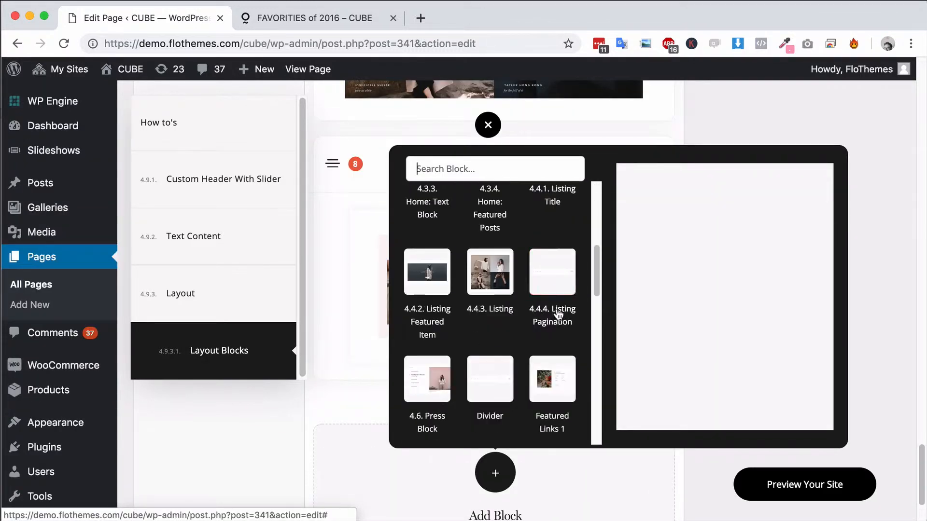
scroll(556, 318, "down", 10)
scroll(556, 323, "up", 20)
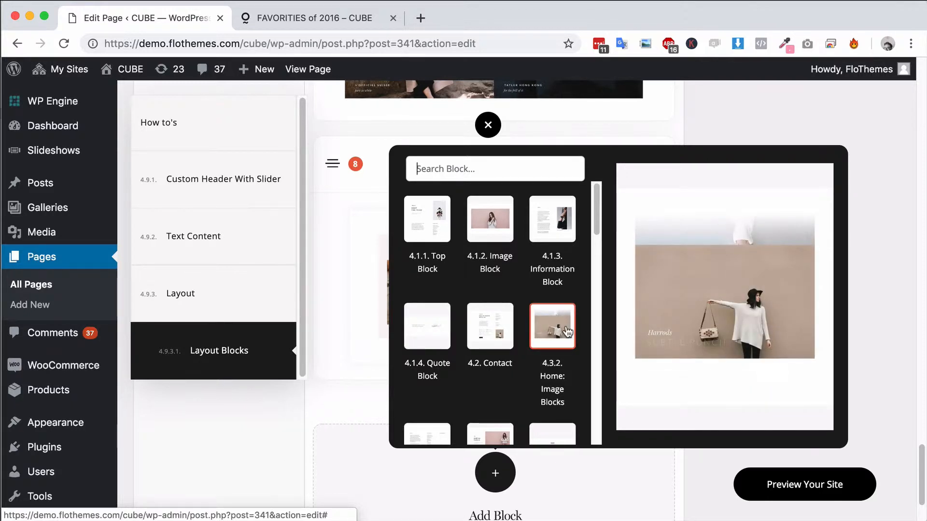
Examine the block library previews from Home: Image Blocks through the listing, featured and image link blocks to Information Block 3
scroll(571, 329, "down", 2)
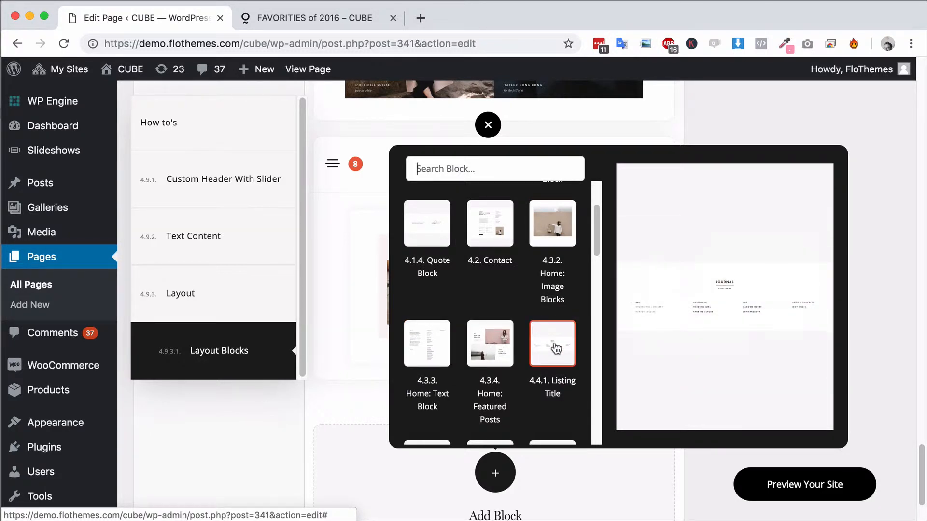
scroll(559, 338, "down", 1)
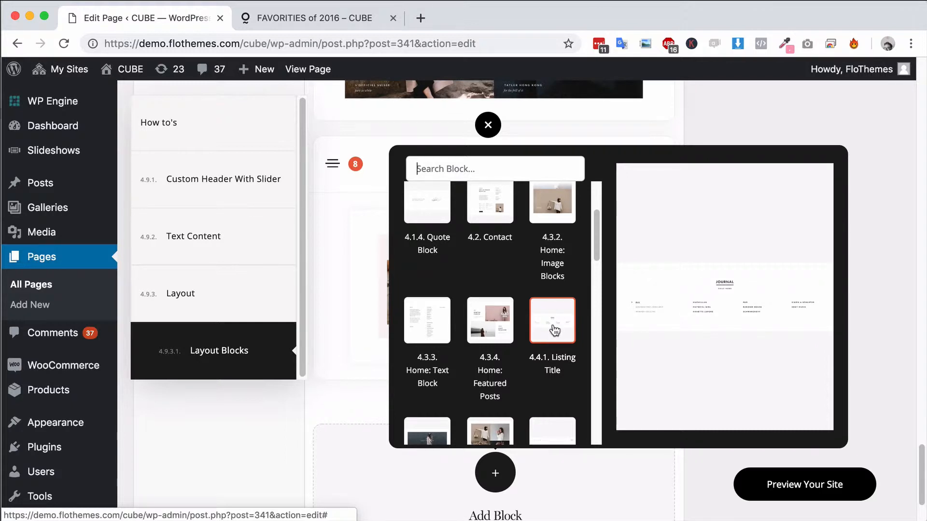
scroll(555, 331, "down", 4)
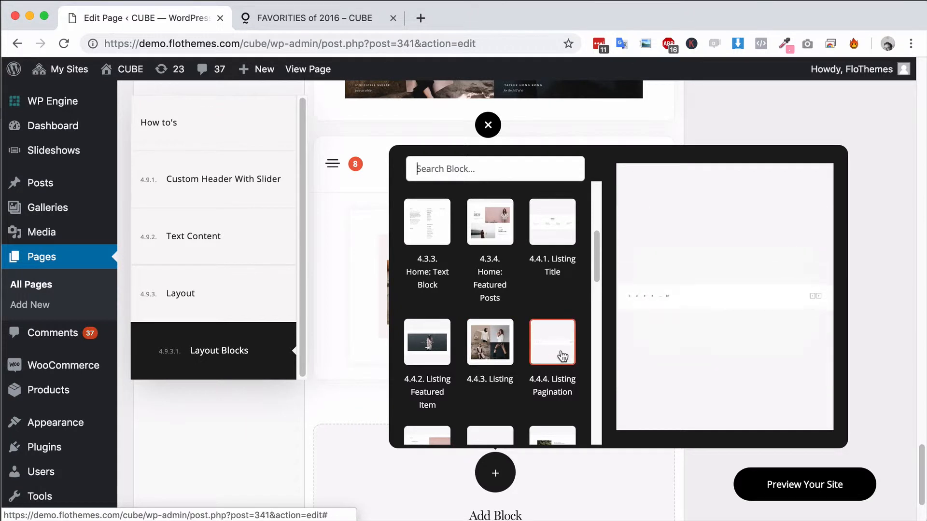
scroll(562, 356, "down", 1)
scroll(558, 338, "down", 2)
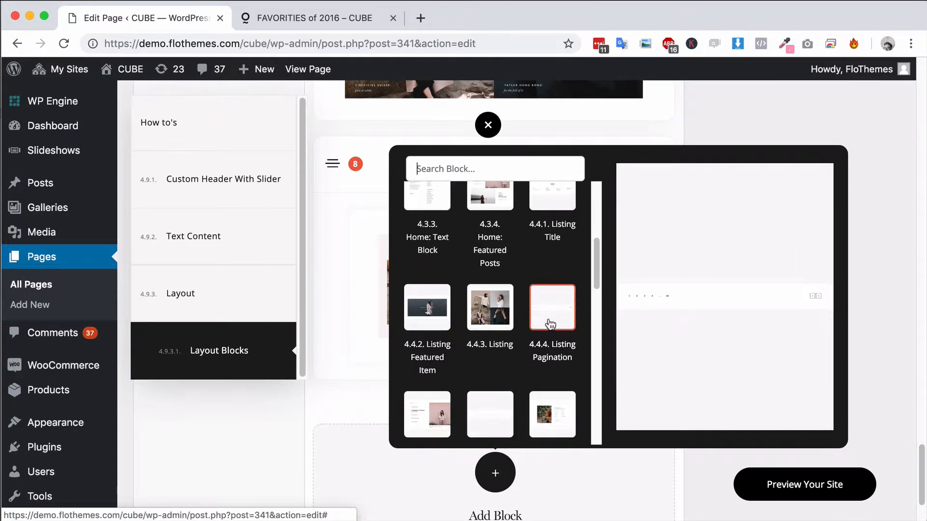
scroll(492, 333, "down", 3)
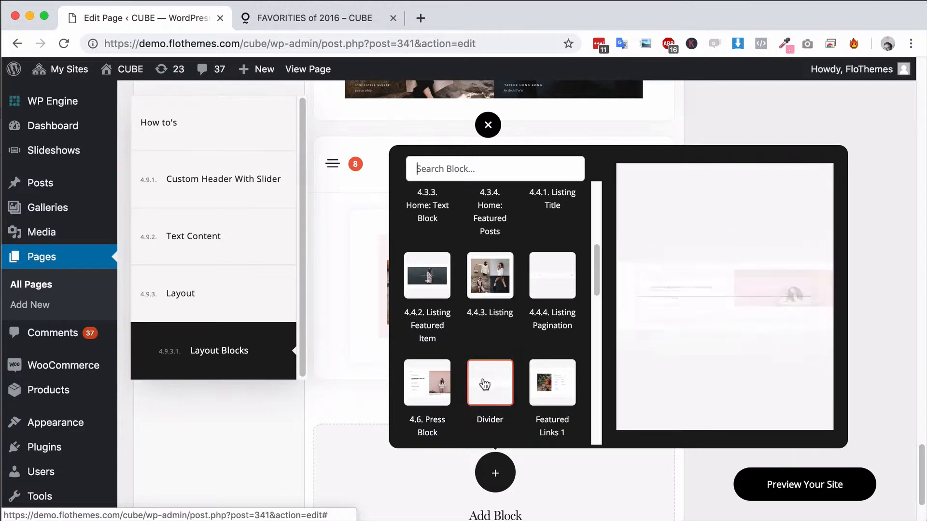
scroll(555, 376, "down", 2)
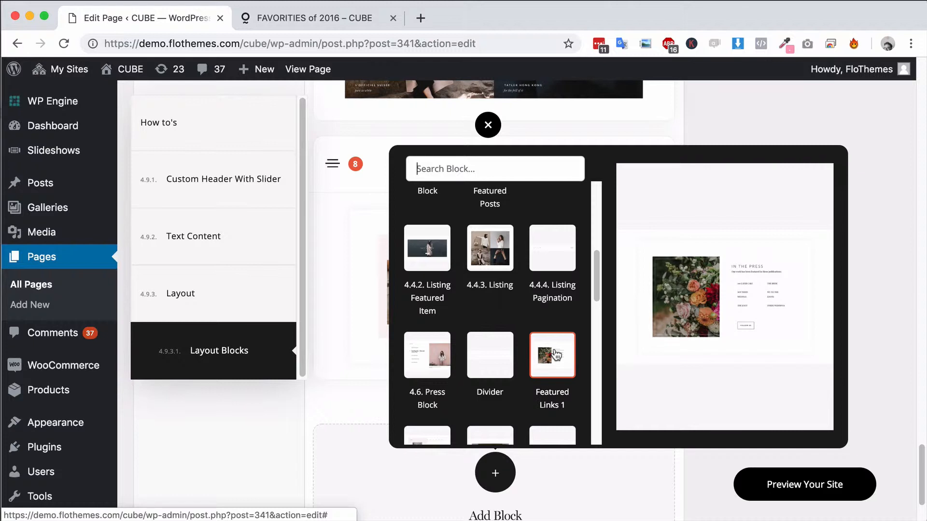
scroll(553, 357, "down", 10)
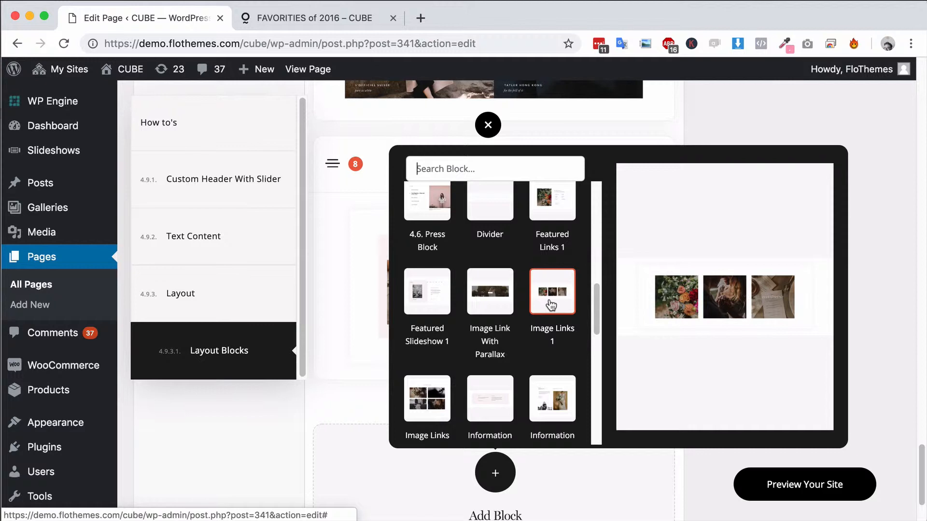
scroll(436, 377, "down", 1)
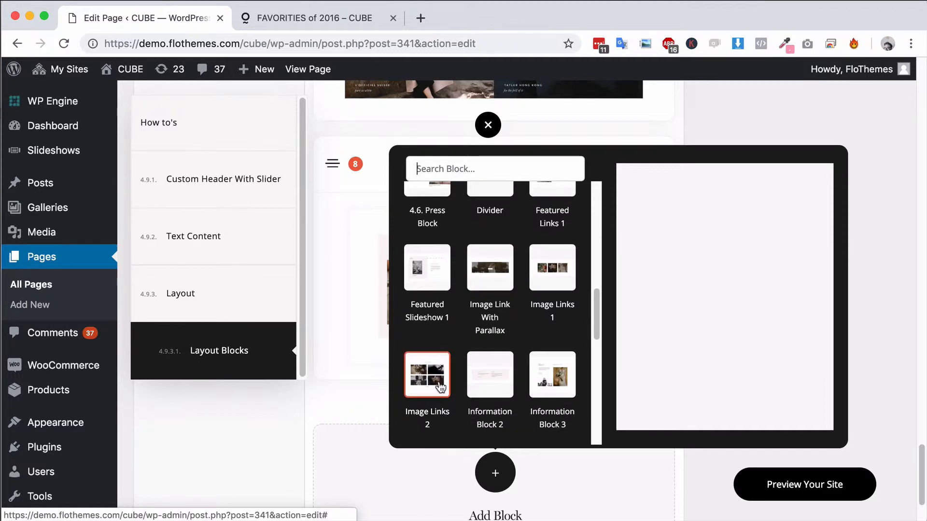
mouse_move(440, 375)
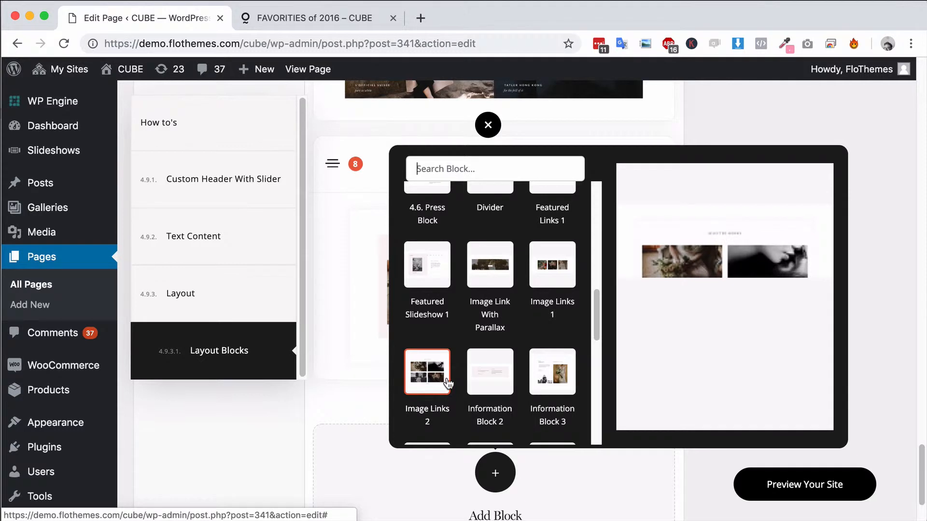
mouse_move(490, 375)
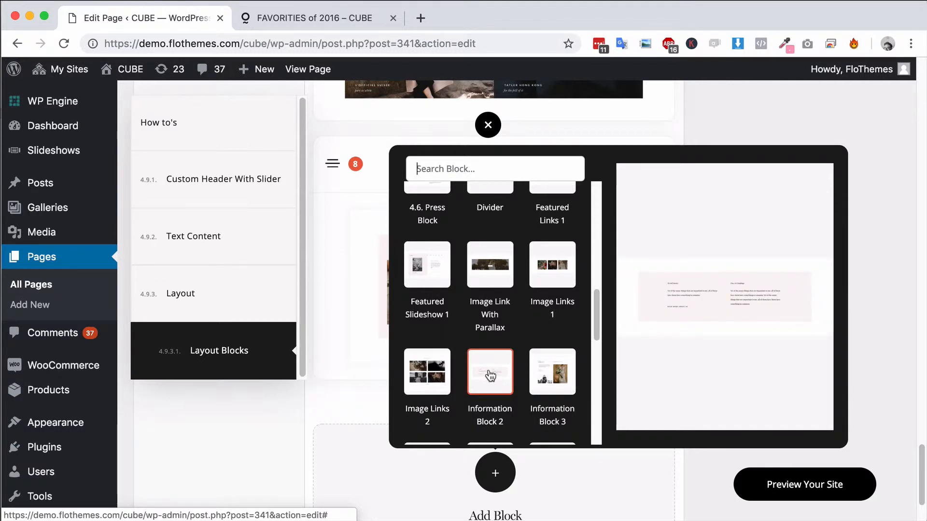
mouse_move(567, 384)
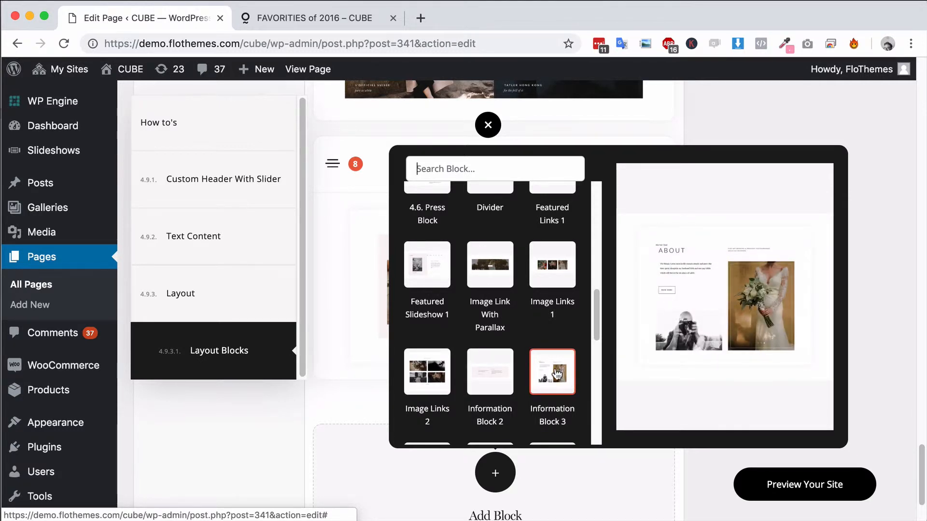
Examine the remaining block library previews, from Instagram through the slideshow, title, pricing and testimonial blocks to WordPress Content
scroll(555, 374, "down", 3)
mouse_move(431, 343)
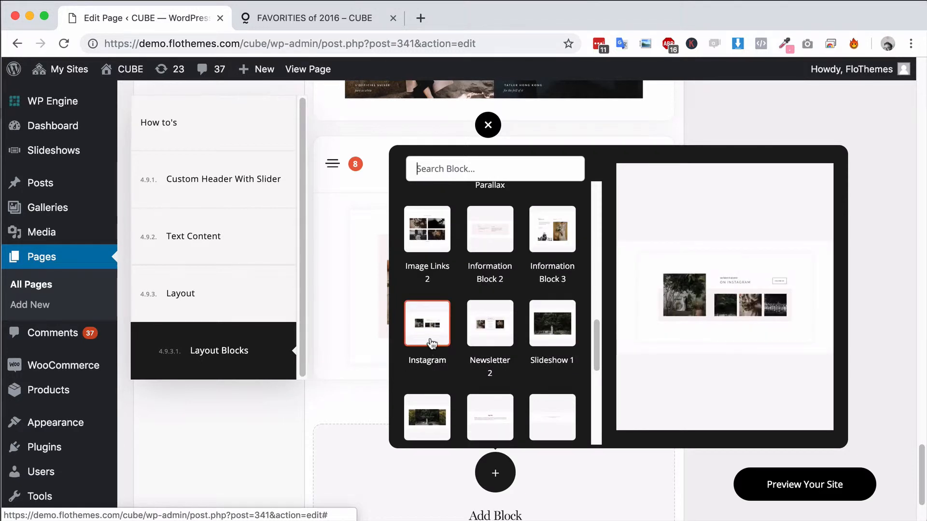
mouse_move(488, 337)
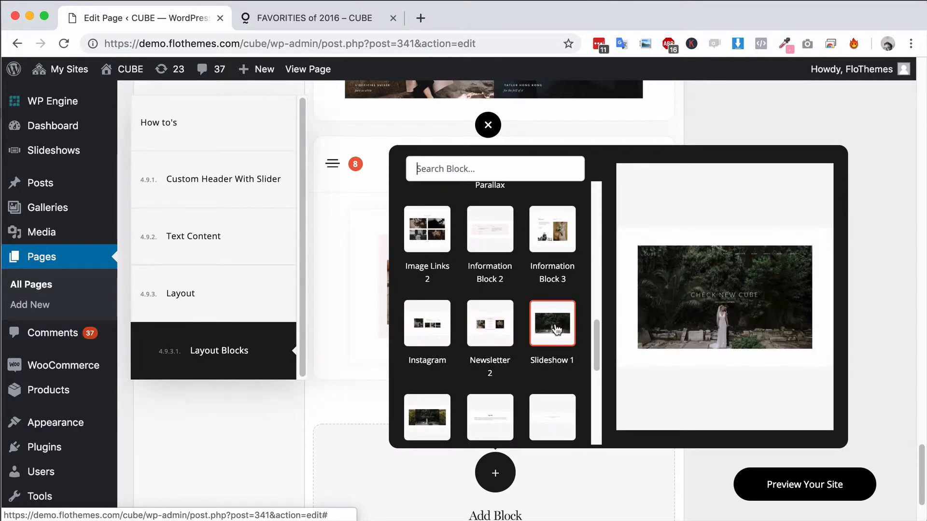
scroll(554, 327, "down", 1)
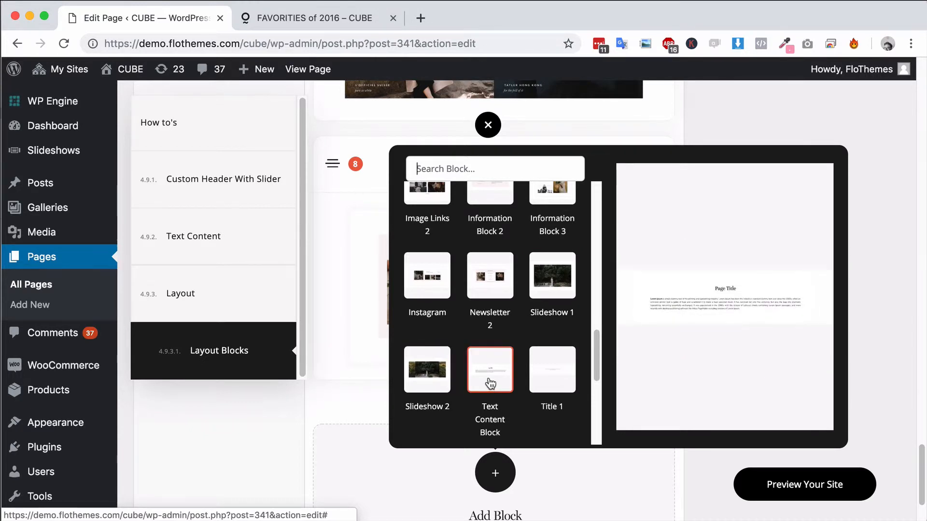
scroll(560, 376, "down", 1)
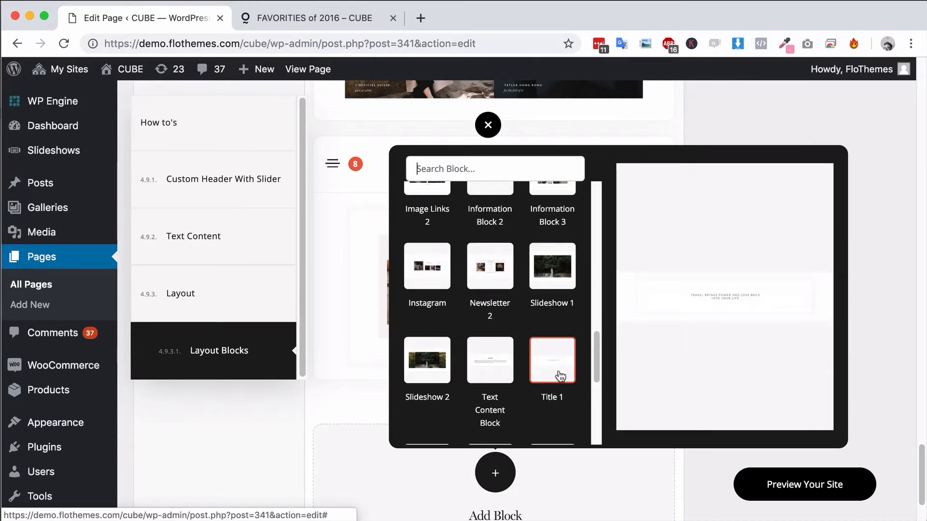
scroll(560, 376, "down", 3)
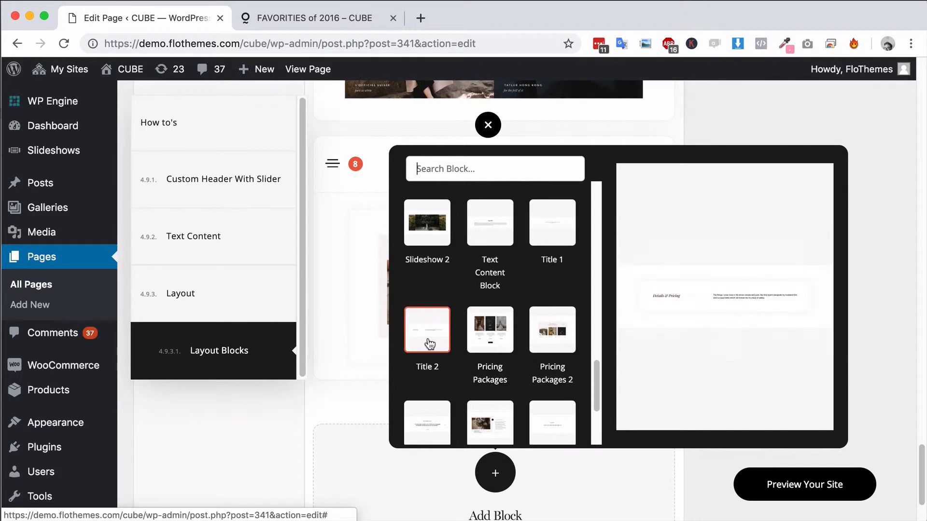
mouse_move(549, 341)
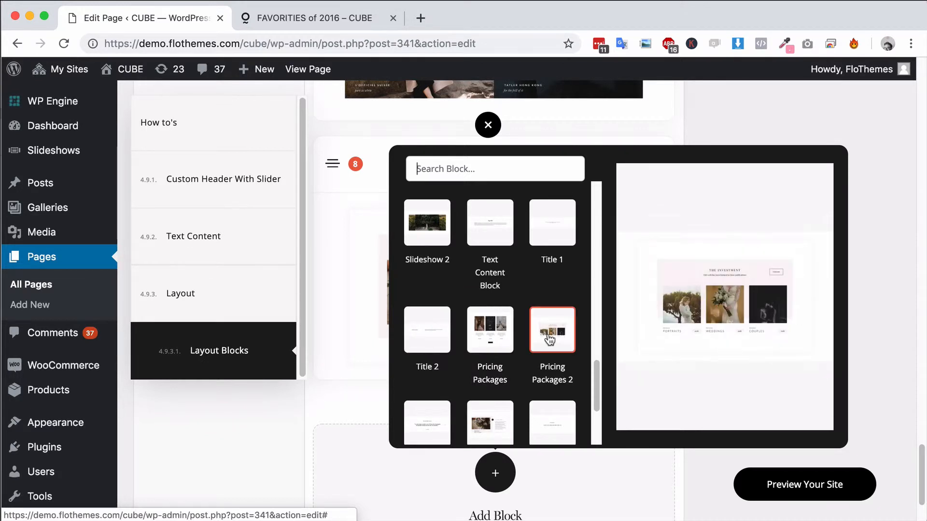
scroll(550, 341, "down", 3)
mouse_move(428, 401)
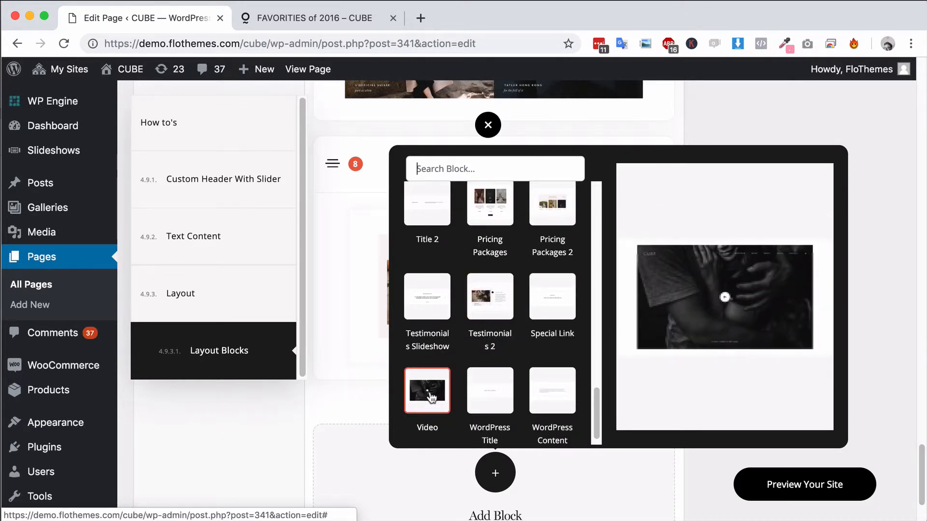
scroll(431, 397, "down", 1)
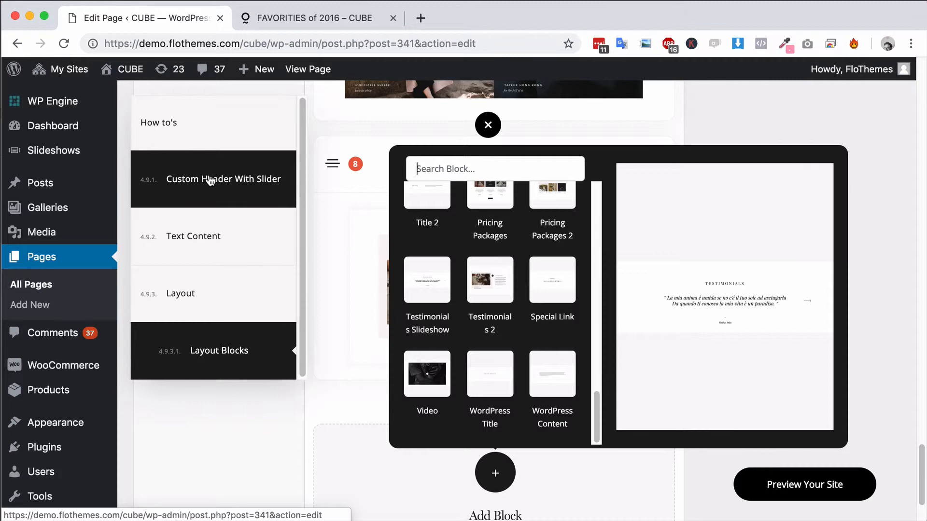
Add the Slideshow 2 block from the block library at the end of the page layout
scroll(531, 367, "up", 3)
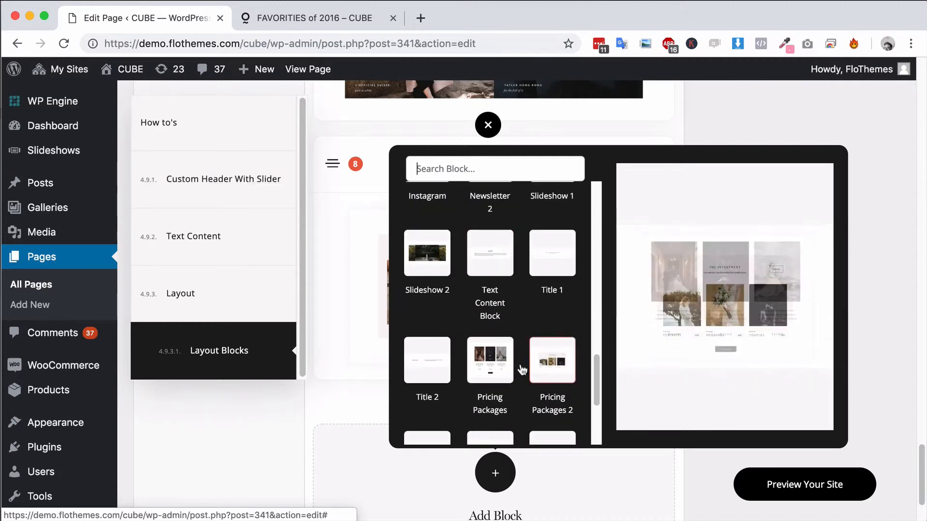
scroll(427, 284, "up", 1)
left_click(426, 283)
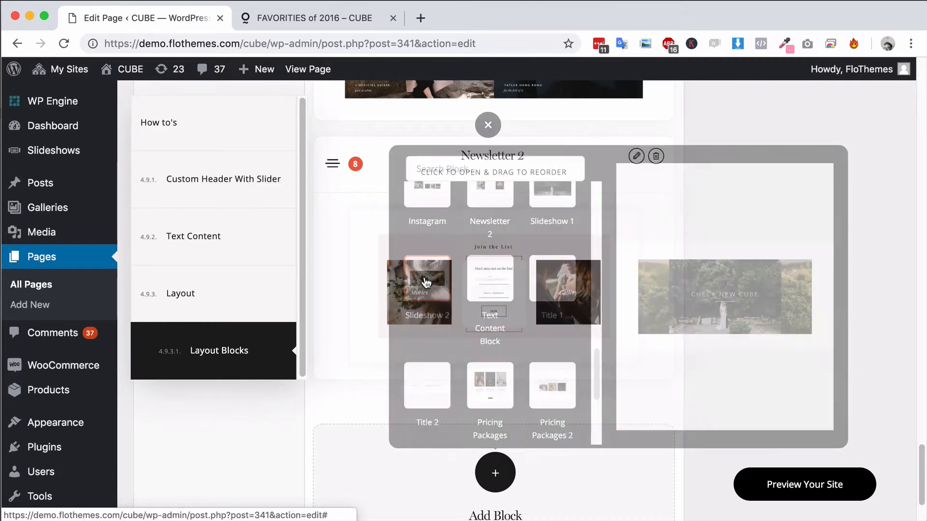
scroll(740, 394, "down", 5)
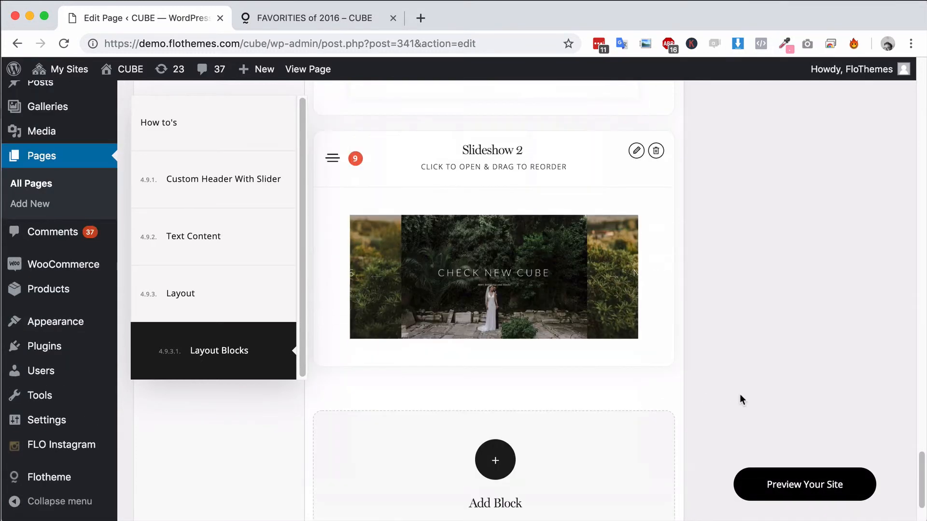
Move the Slideshow 2 block above the Newsletter 2 block in the layout order
scroll(569, 357, "up", 1)
scroll(535, 296, "up", 3)
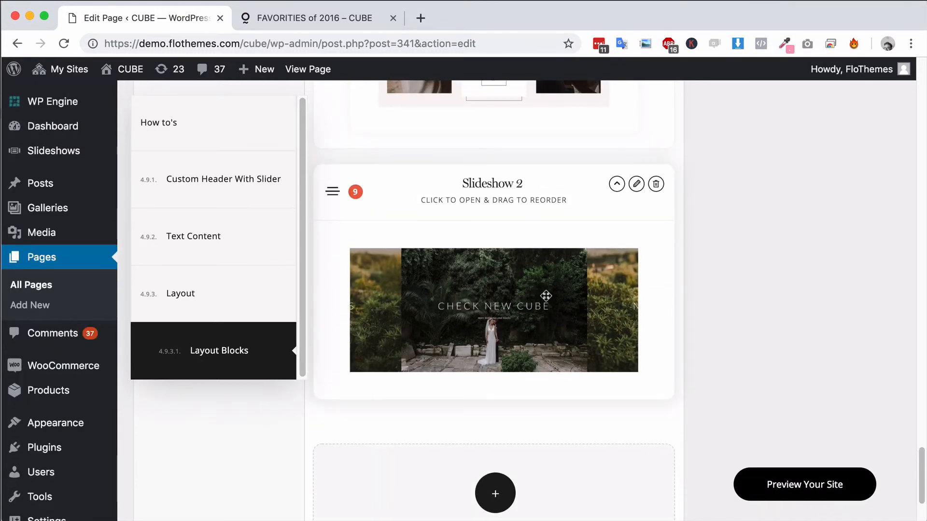
left_click_drag(502, 363, 530, 226)
scroll(530, 225, "up", 1)
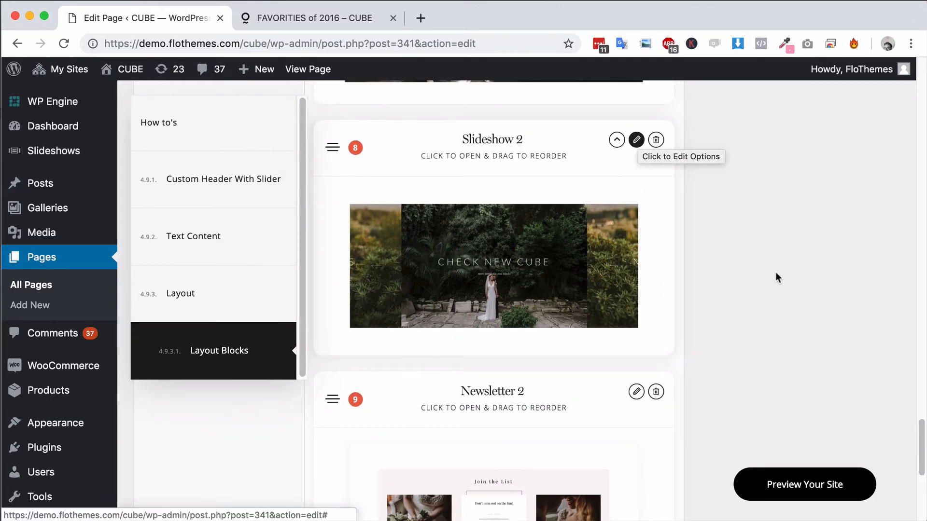
Assign the Home A slideshow to the Slideshow 2 block in its Specific options and collapse the block's options
left_click(637, 141)
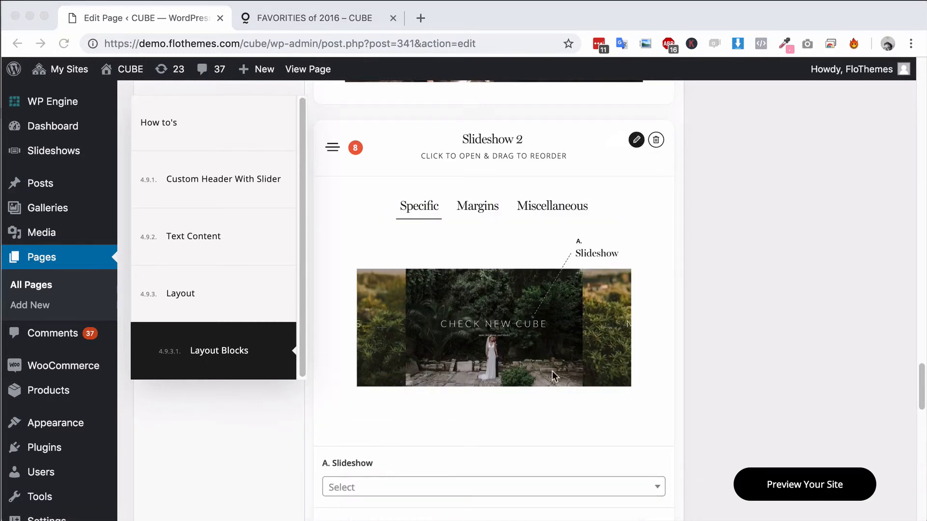
scroll(507, 471, "down", 1)
left_click(499, 469)
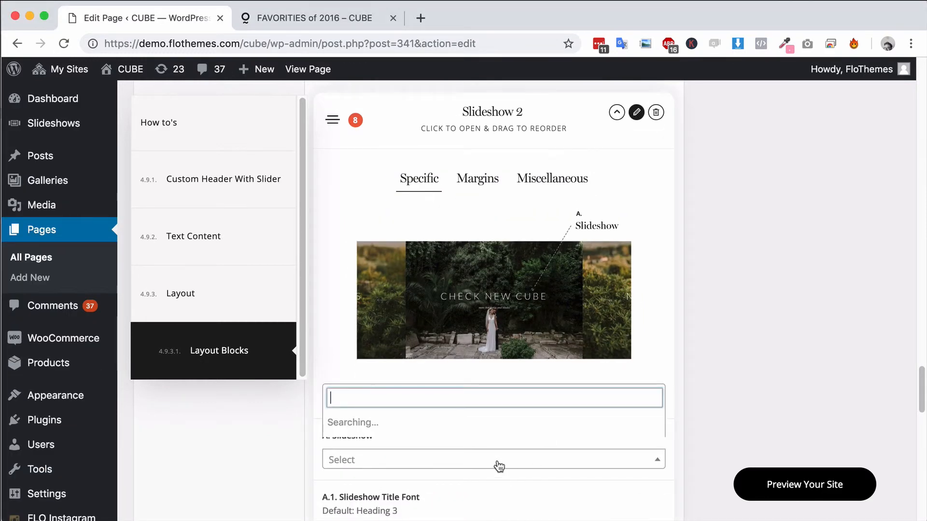
left_click(393, 410)
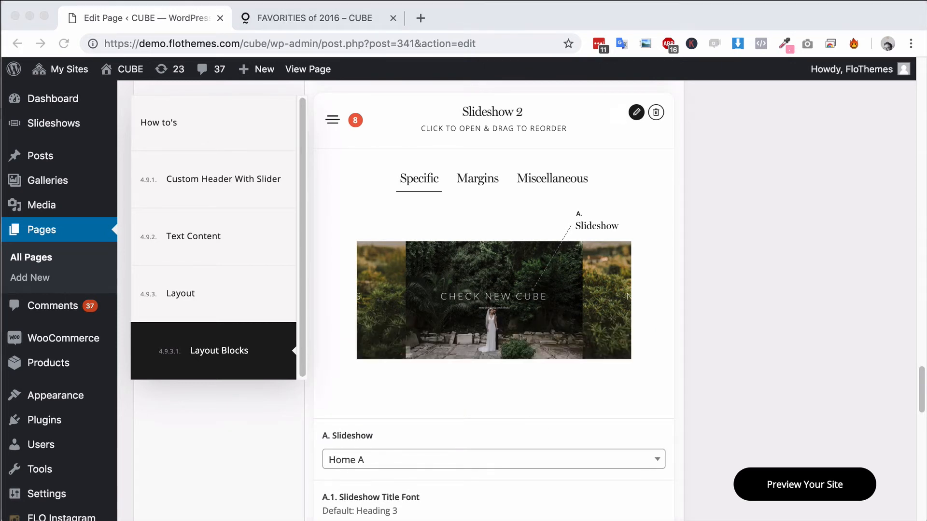
left_click(636, 114)
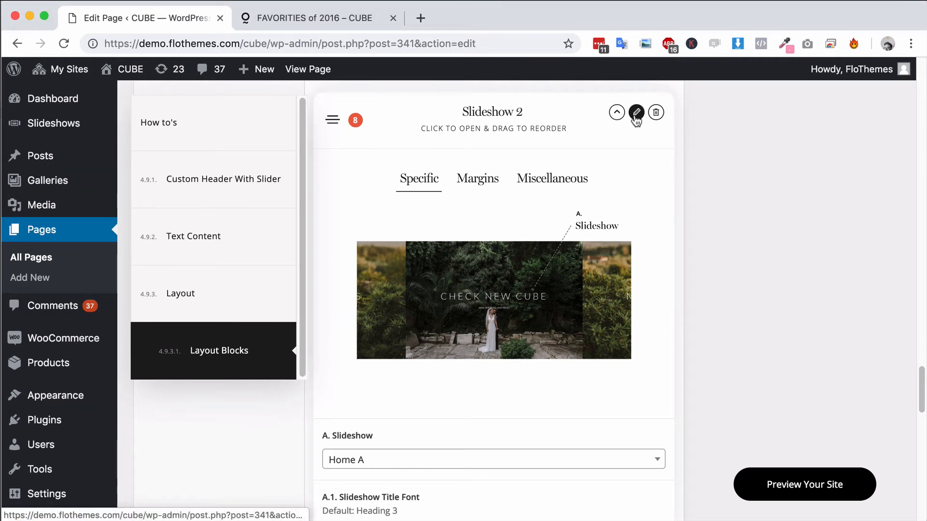
left_click(521, 217)
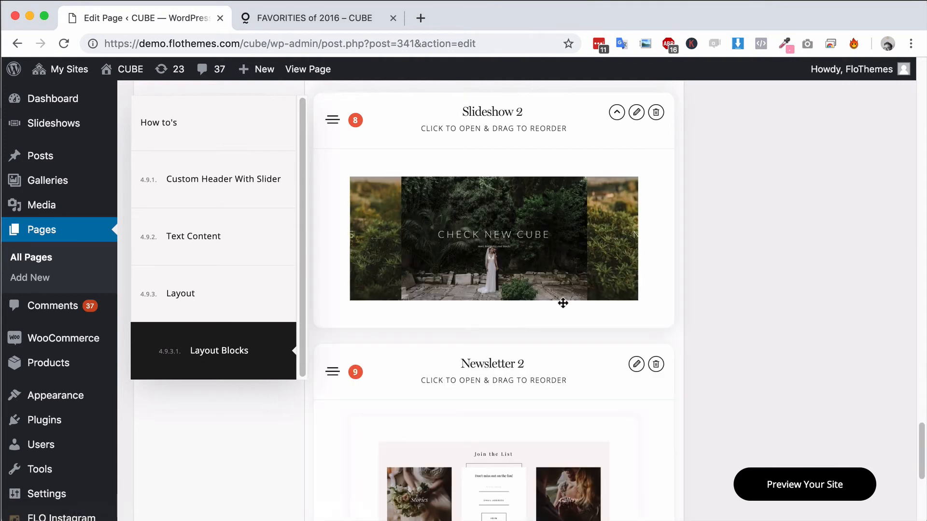